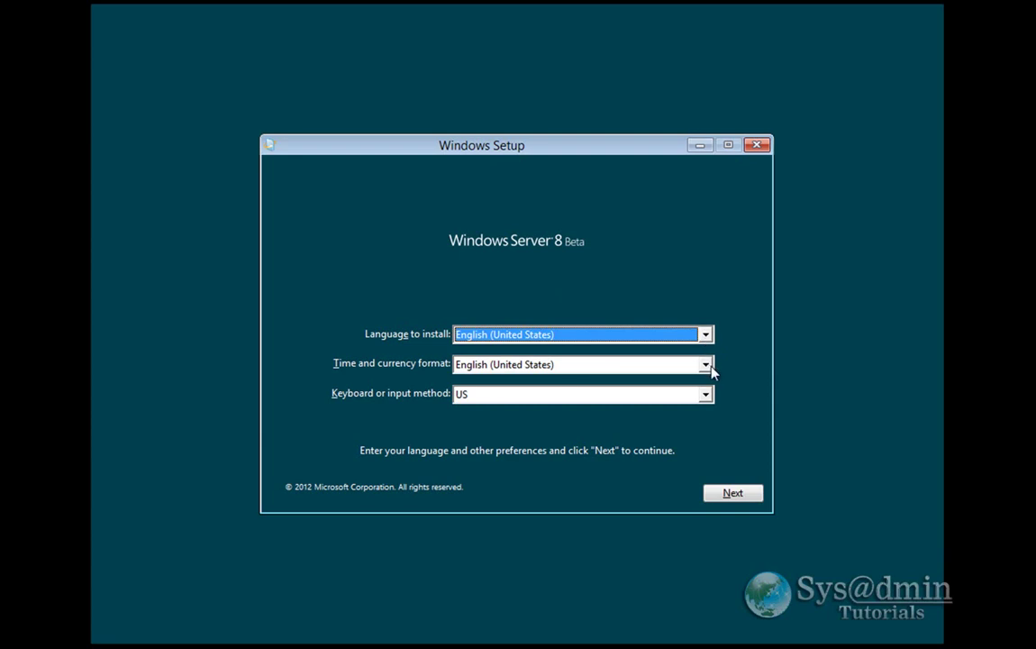
# - Set the time and currency format to English (Australia) and continue
pyautogui.click(707, 365)
pyautogui.scroll(5, 708, 401)
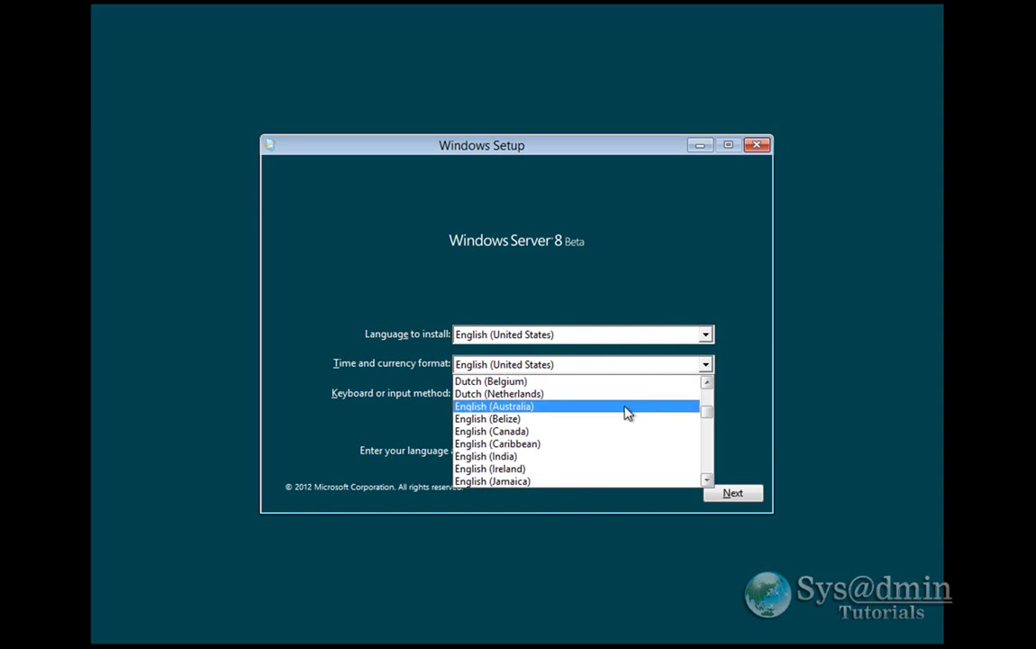
pyautogui.click(625, 408)
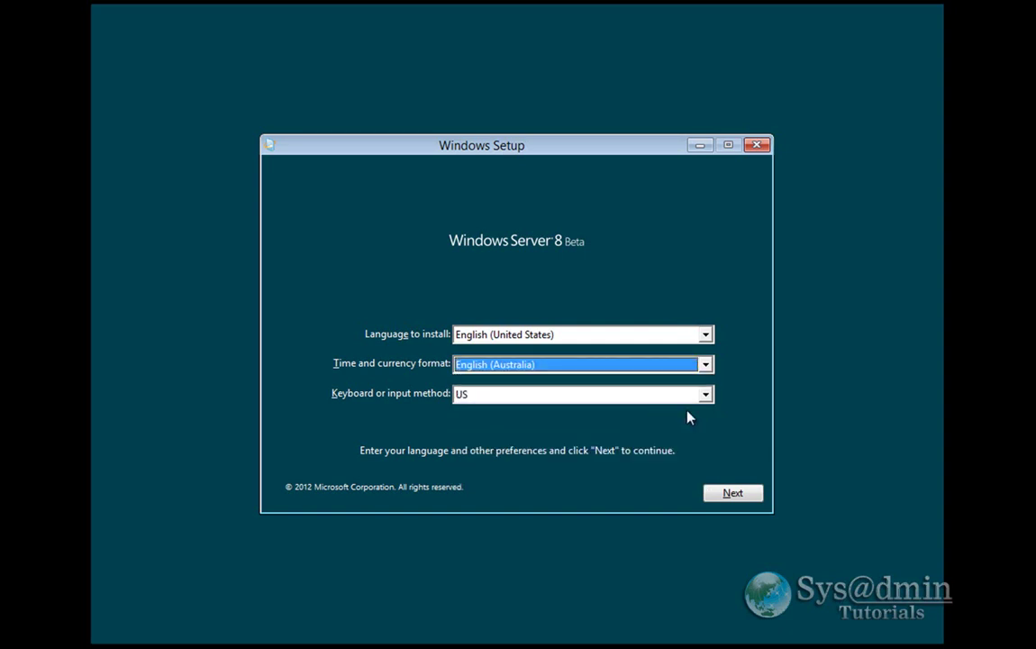
pyautogui.click(734, 494)
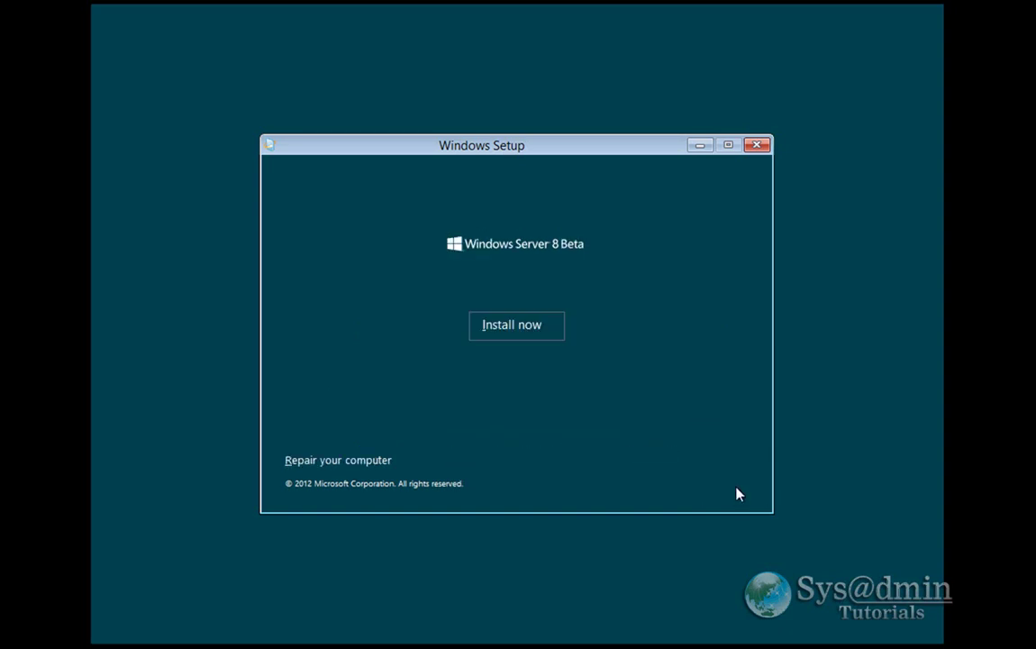
# - Start the installation and choose the Datacenter Server with a GUI (x64) edition
pyautogui.click(519, 331)
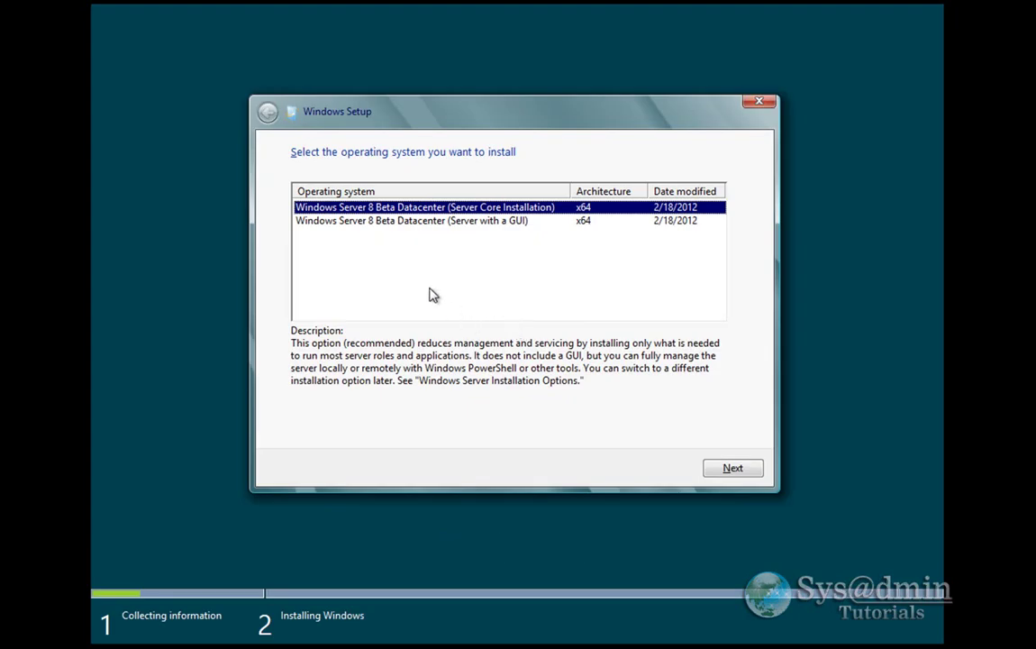
pyautogui.click(483, 223)
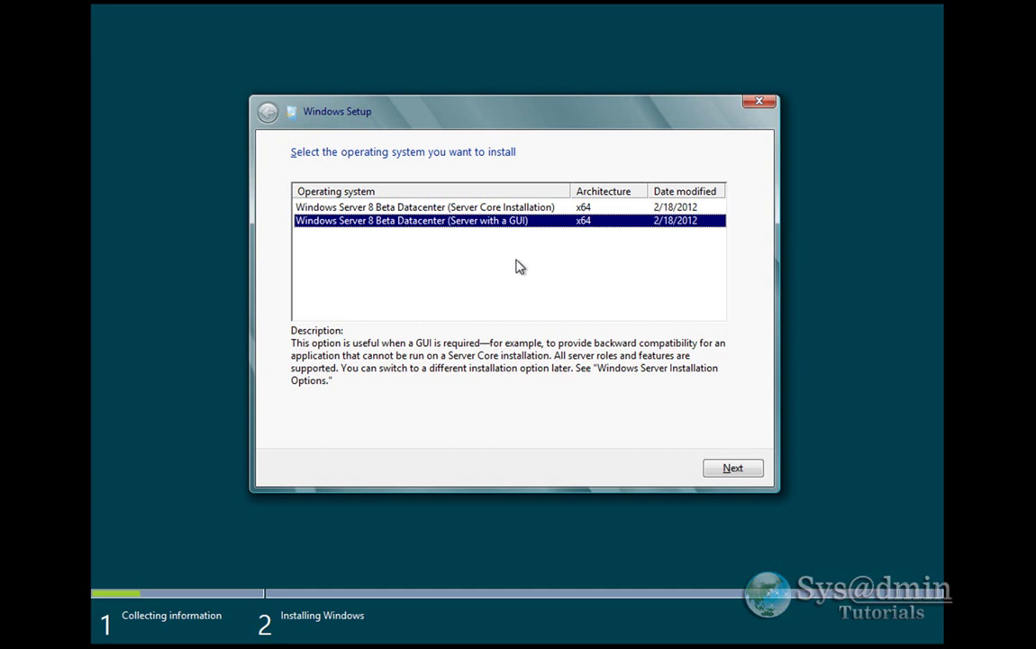
pyautogui.click(737, 471)
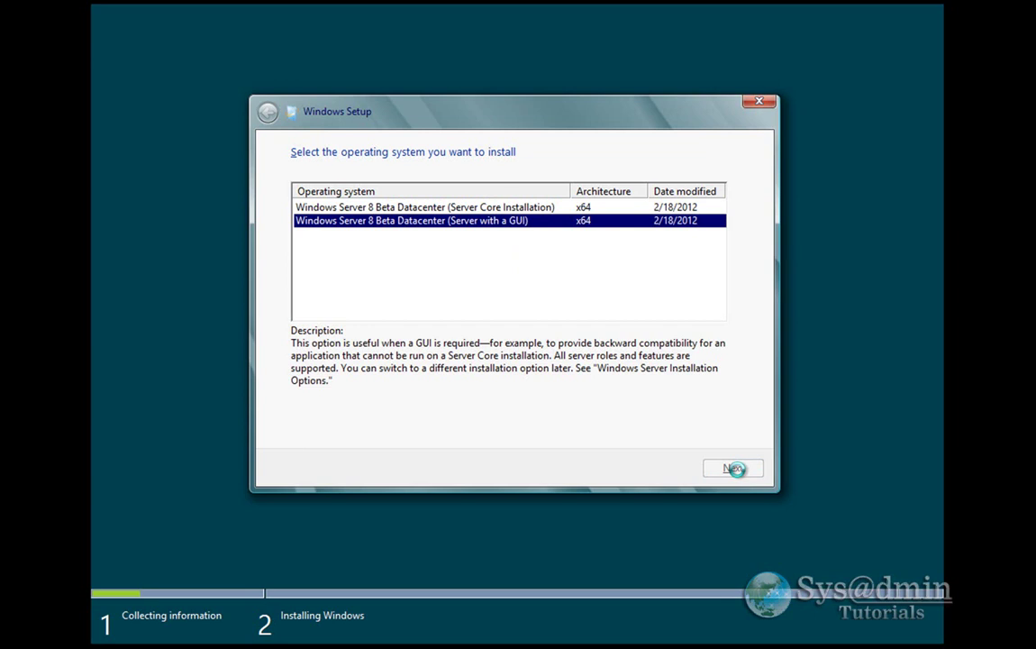
# - Accept the license terms and run a Custom install onto Drive 0's 20.0 GB unallocated space
pyautogui.click(361, 430)
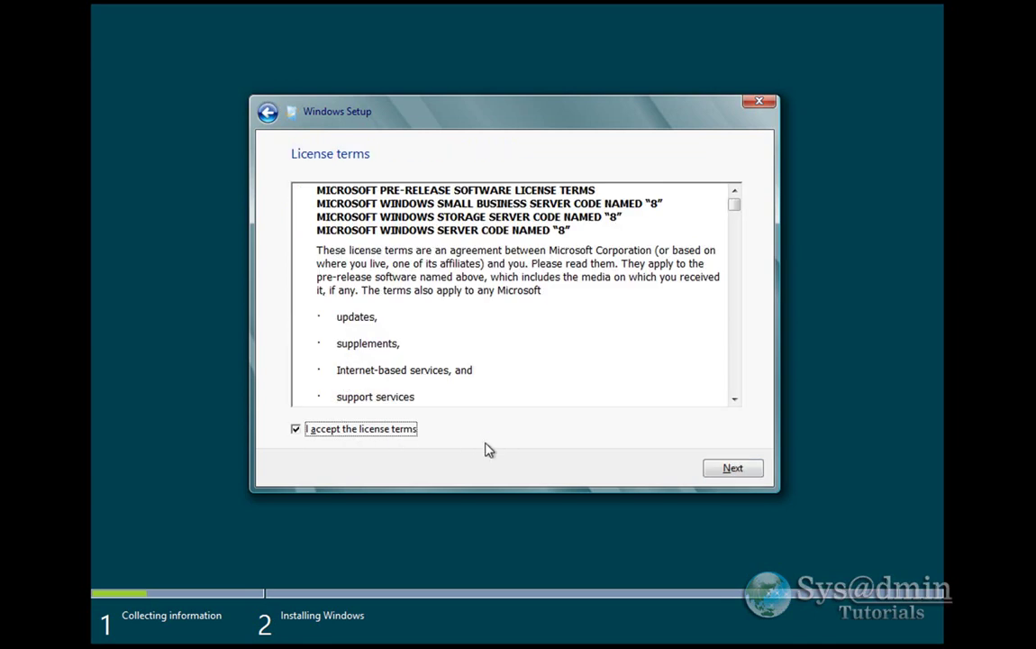
pyautogui.click(733, 470)
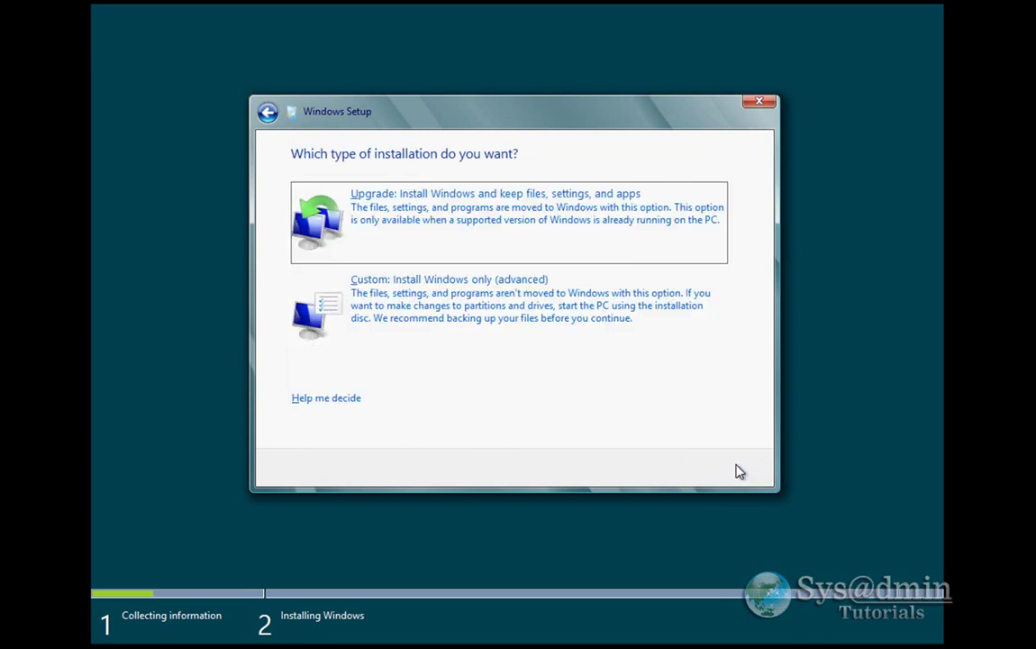
pyautogui.click(462, 319)
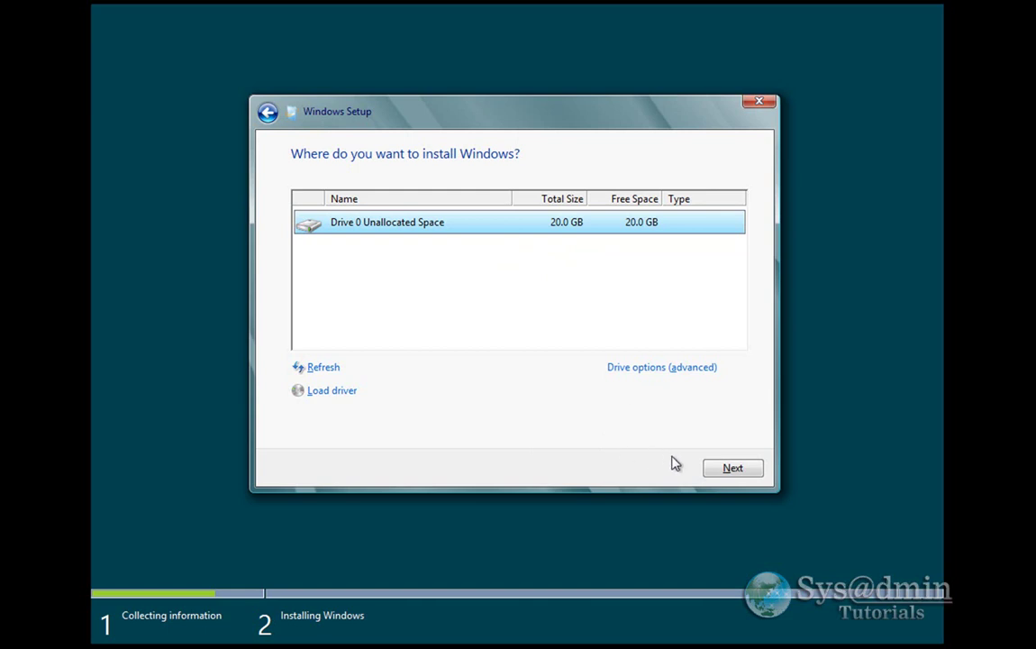
pyautogui.click(732, 470)
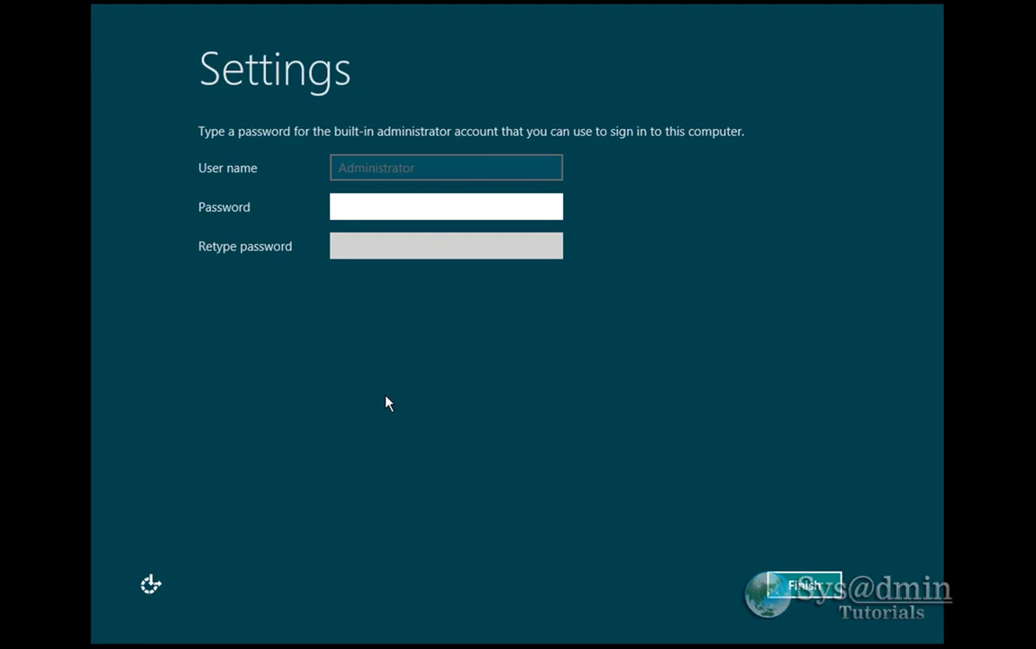
# - Enter and confirm the Administrator password, revealing the retyped entry to verify it
pyautogui.write('•••••••••••')
pyautogui.press('Tab')
pyautogui.write('•••••••••')
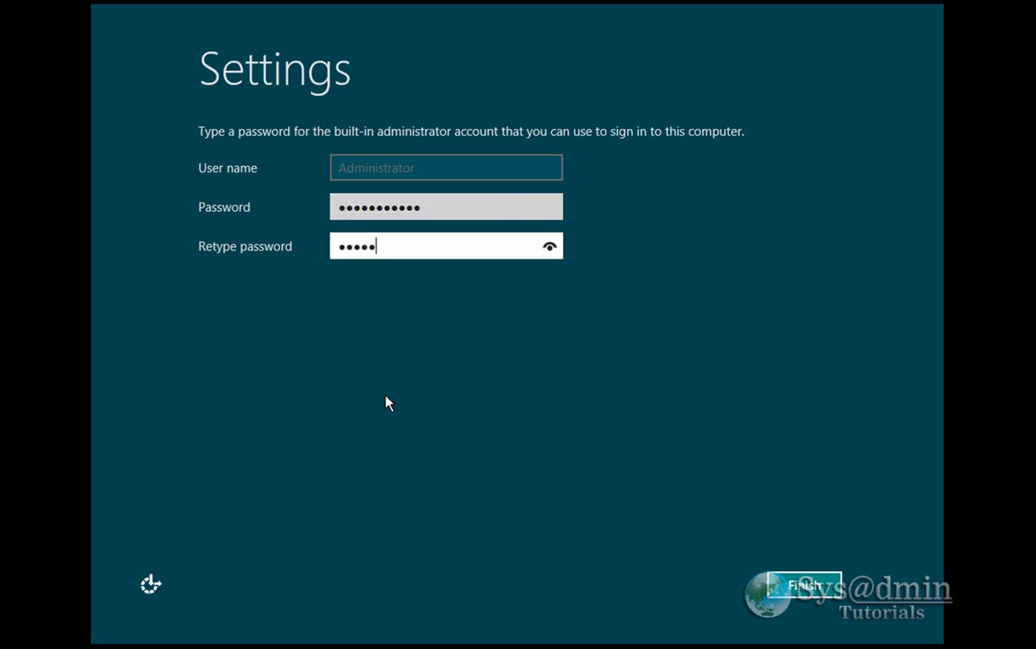
pyautogui.write('••')
pyautogui.click(552, 249)
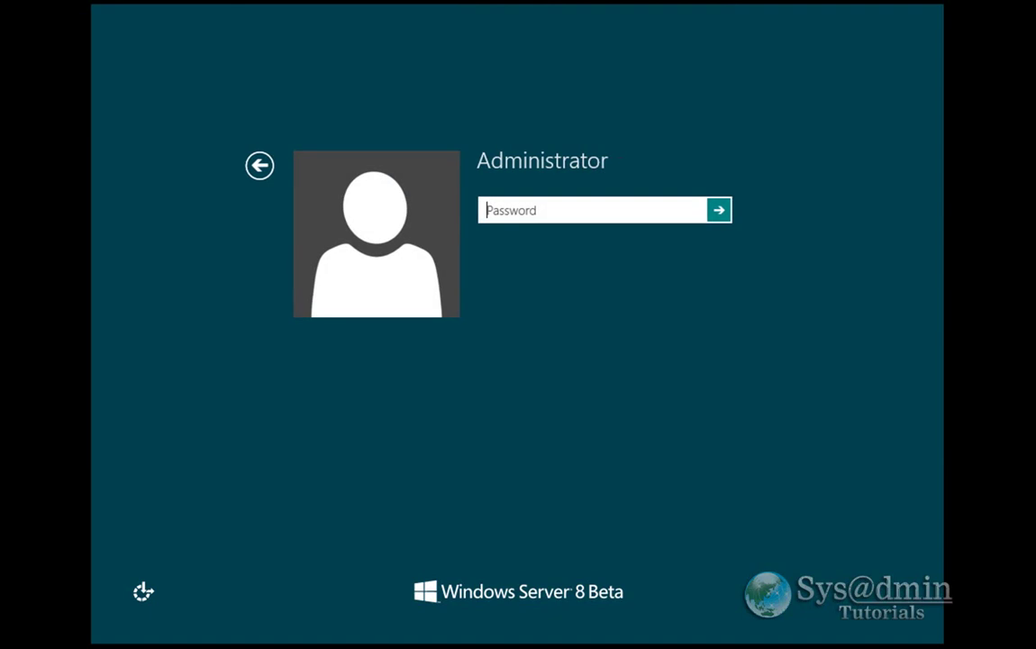
# - Enter the Administrator password at the sign-in screen, revealing it to check
pyautogui.write('•••••••••••')
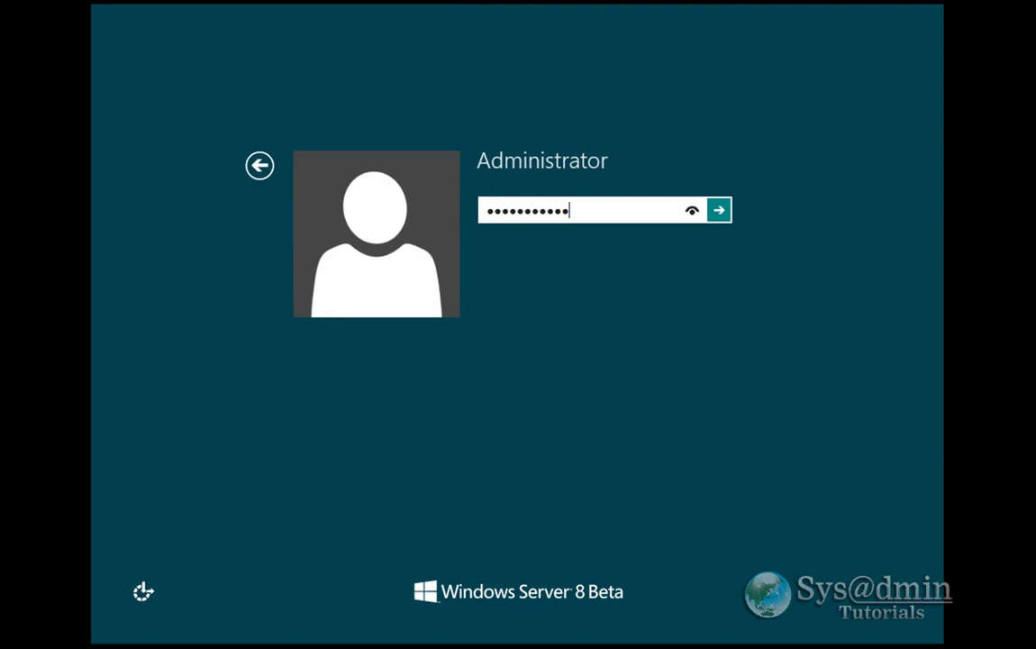
pyautogui.moveTo(690, 211); pyautogui.dragTo(692, 217)
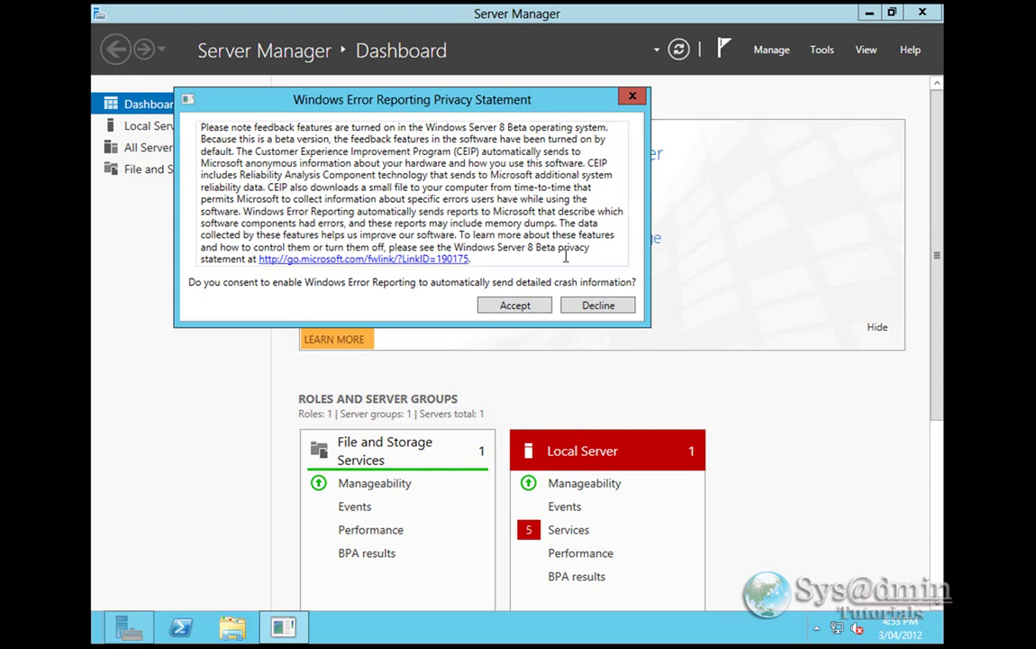
# - Dismiss the Windows Error Reporting privacy statement
pyautogui.click(506, 307)
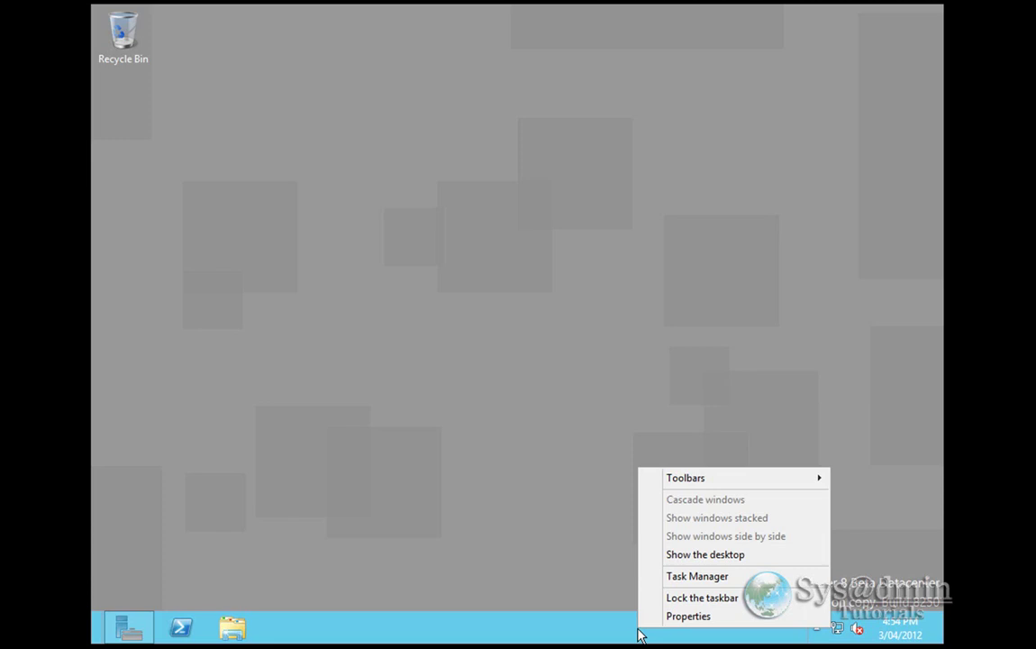
# - Launch Task Manager, expand it to the More details view, and move the window higher
pyautogui.click(691, 577)
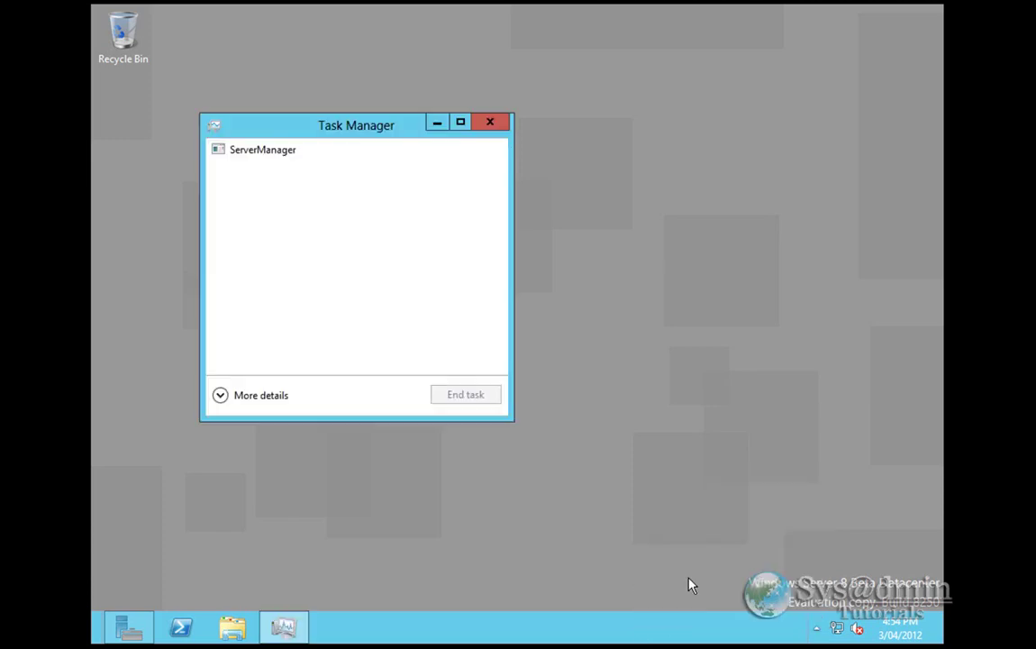
pyautogui.click(245, 158)
pyautogui.click(222, 397)
pyautogui.moveTo(483, 131); pyautogui.dragTo(482, 39)
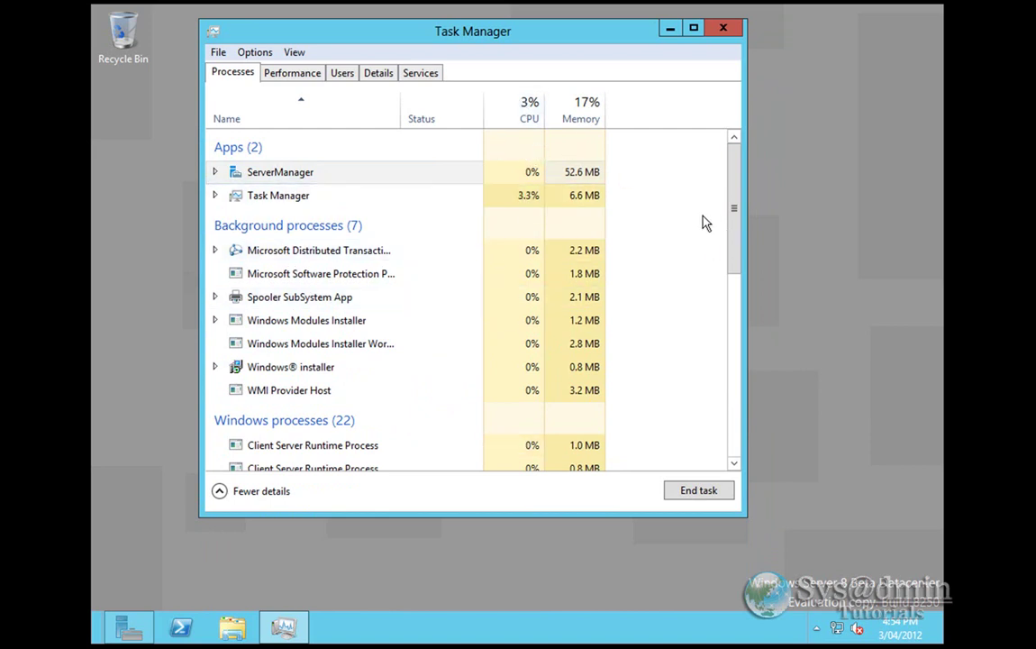
pyautogui.moveTo(737, 222); pyautogui.dragTo(737, 189)
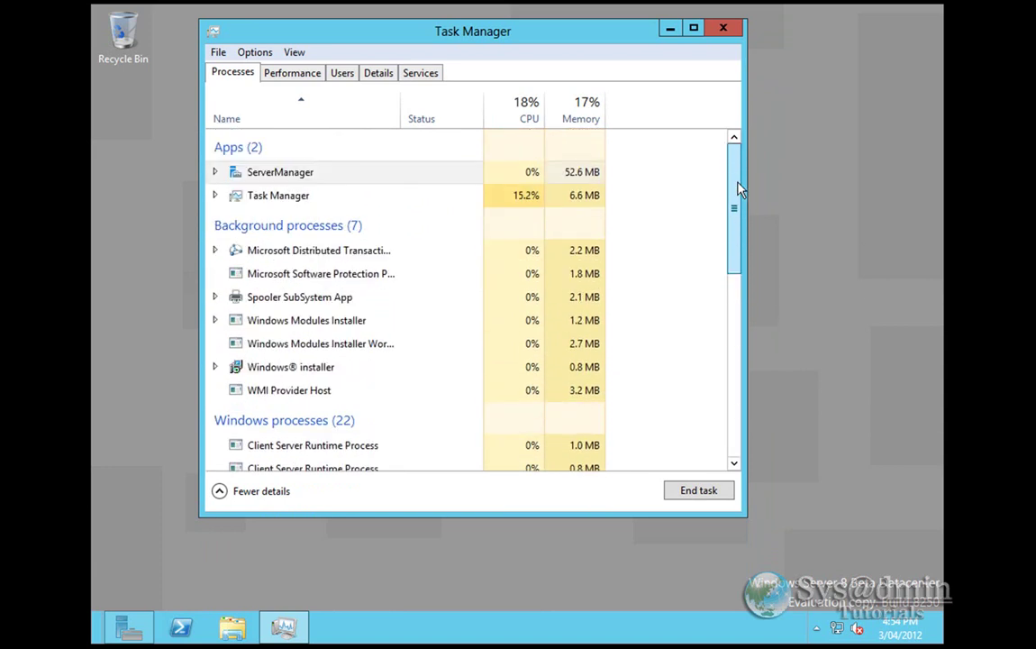
# - Change the Performance tab's CPU graph to show each logical processor separately
pyautogui.click(292, 77)
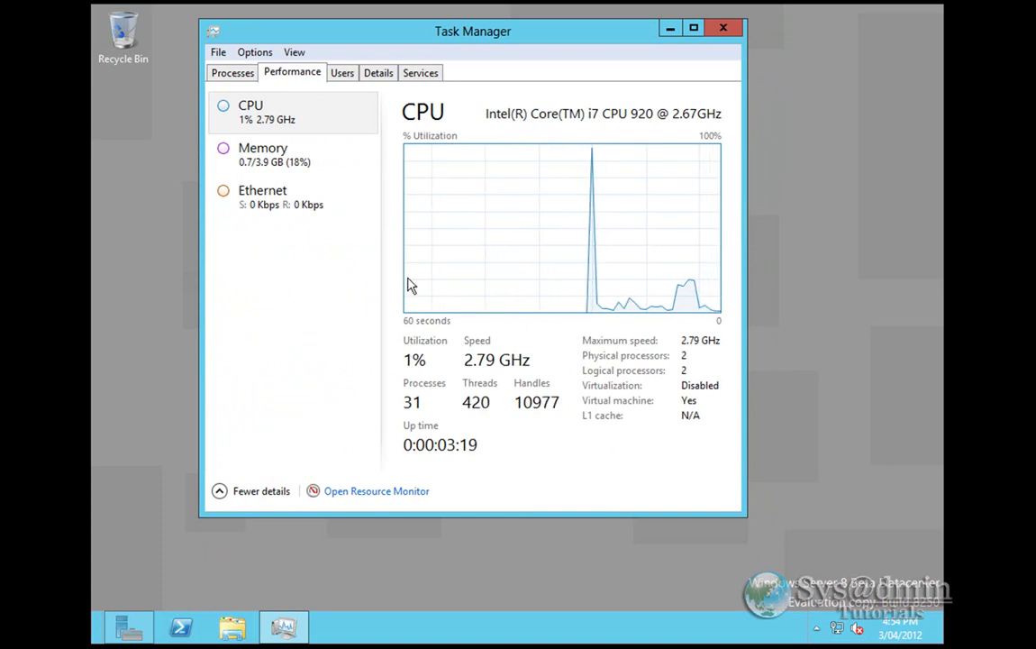
pyautogui.rightClick(493, 227)
pyautogui.moveTo(508, 239)
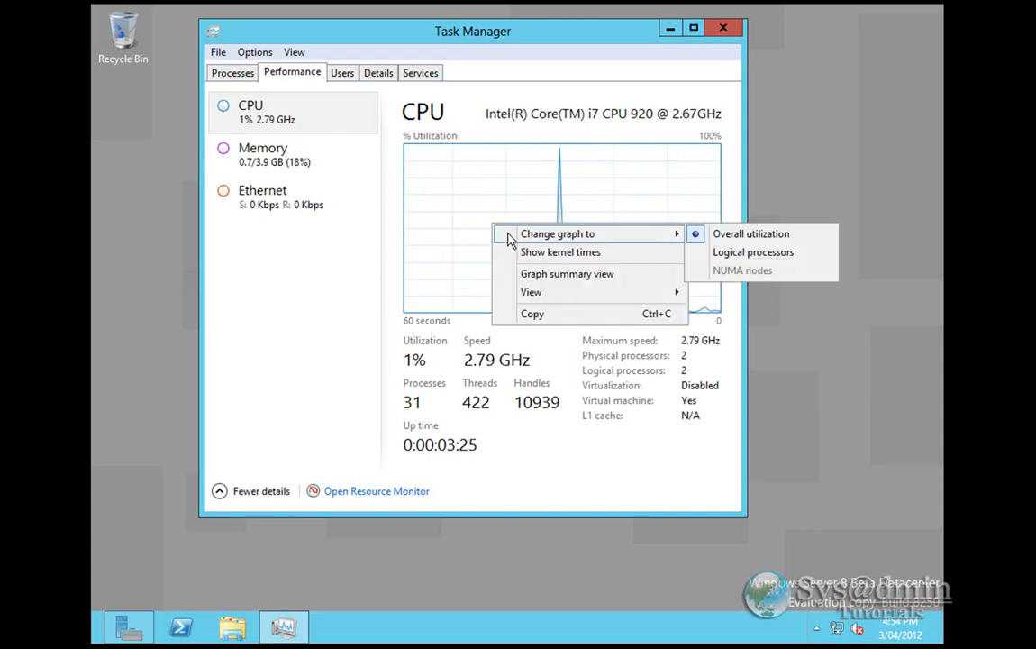
pyautogui.click(742, 256)
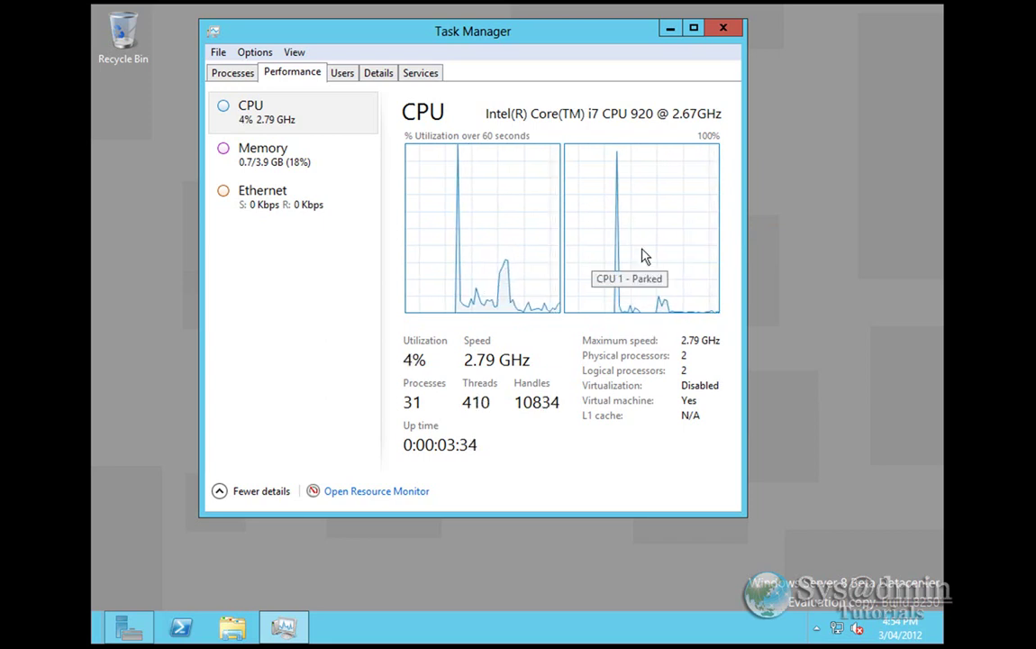
pyautogui.rightClick(491, 253)
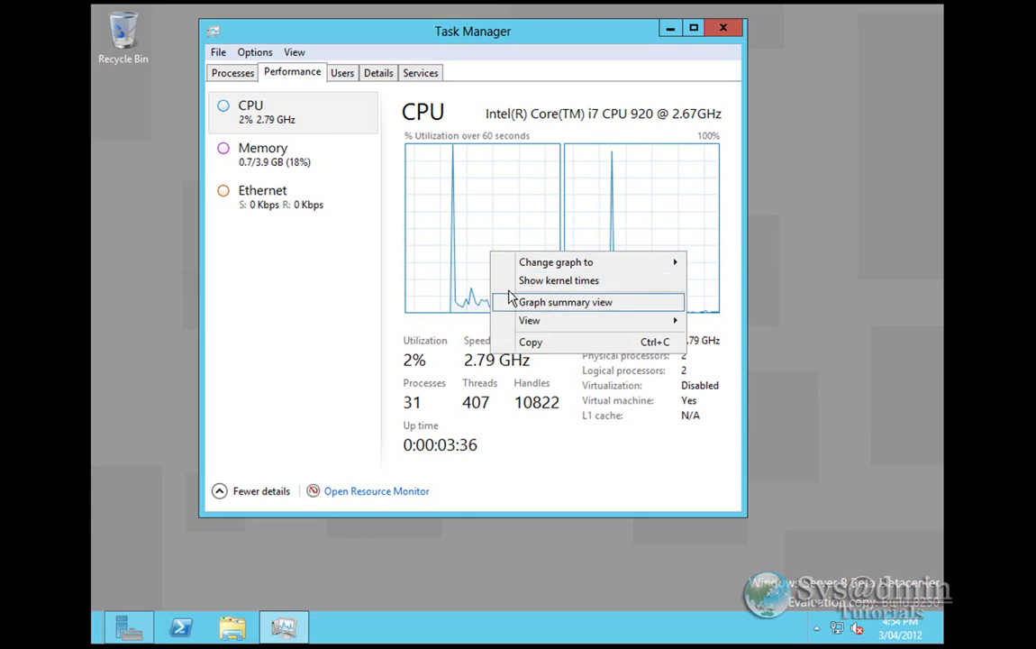
pyautogui.click(512, 286)
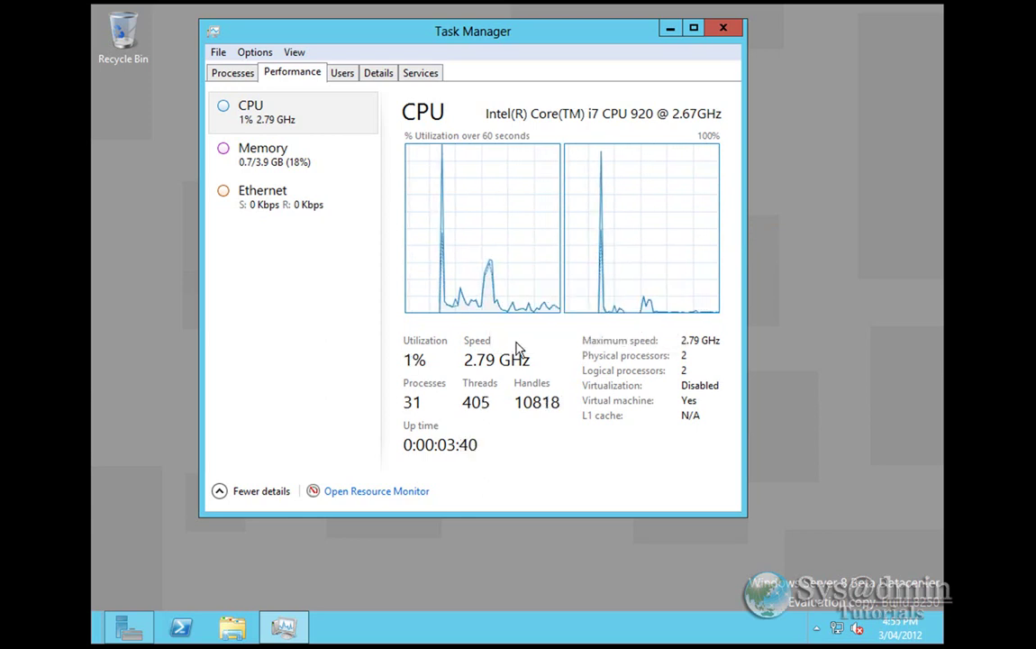
# - Review Memory and Ethernet performance, Administrator's processes under Users, then the Details and Services tabs
pyautogui.click(256, 161)
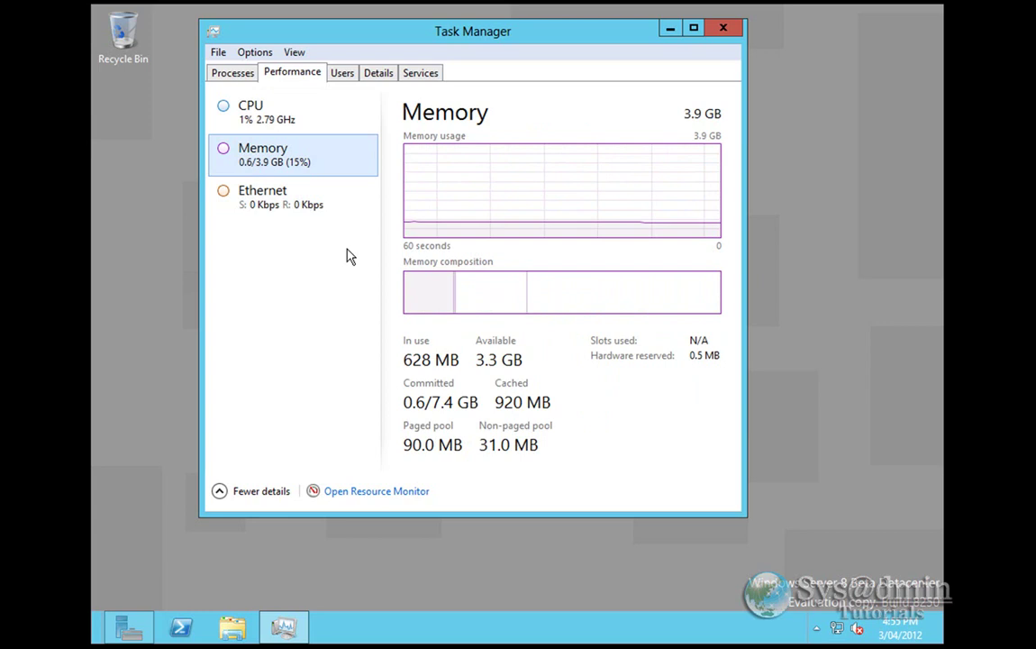
pyautogui.click(279, 206)
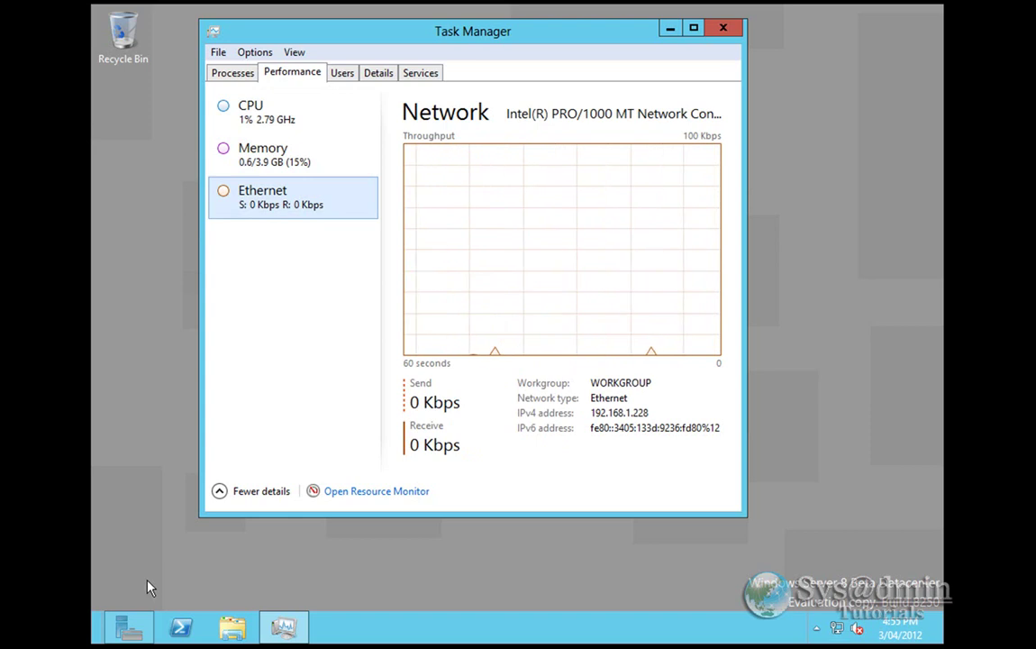
pyautogui.click(342, 77)
pyautogui.click(215, 140)
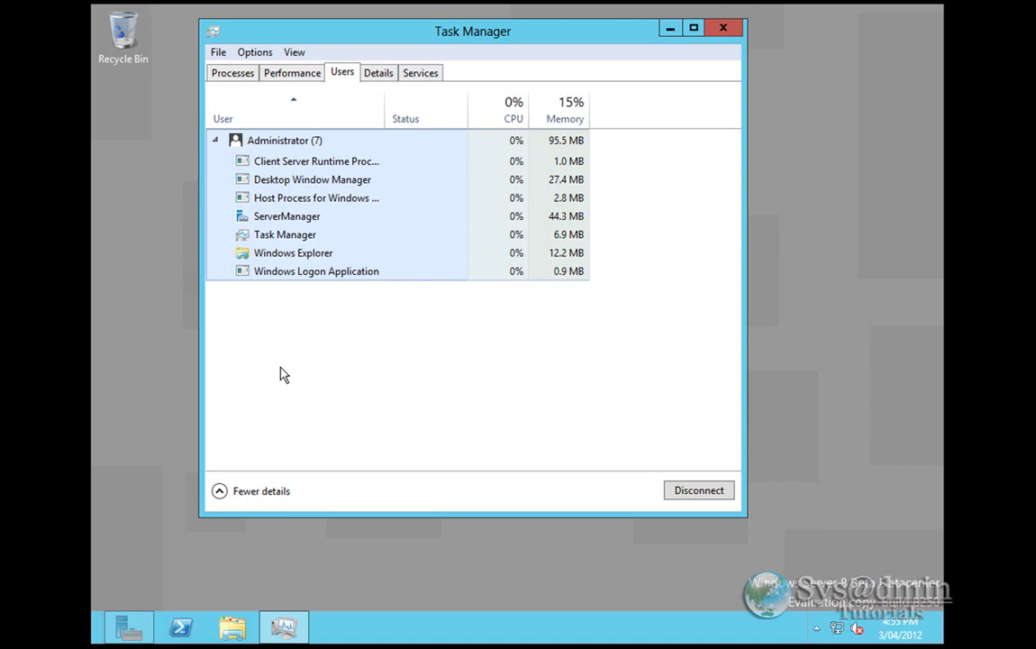
pyautogui.click(388, 73)
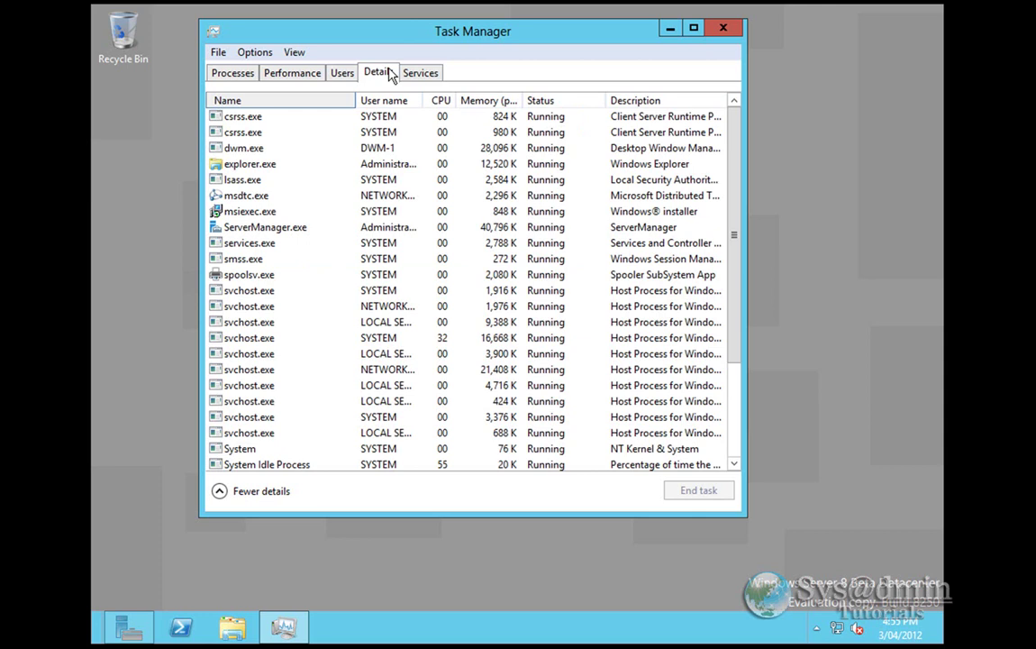
pyautogui.click(419, 75)
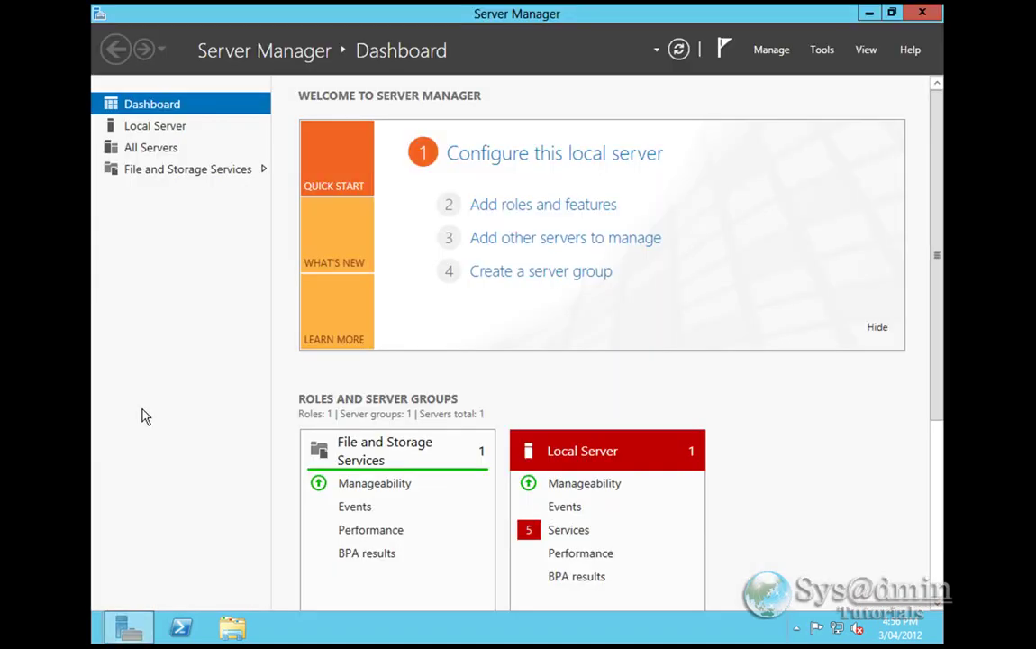
# - Rename the computer to 'server' in System Properties and choose Restart Later
pyautogui.click(155, 127)
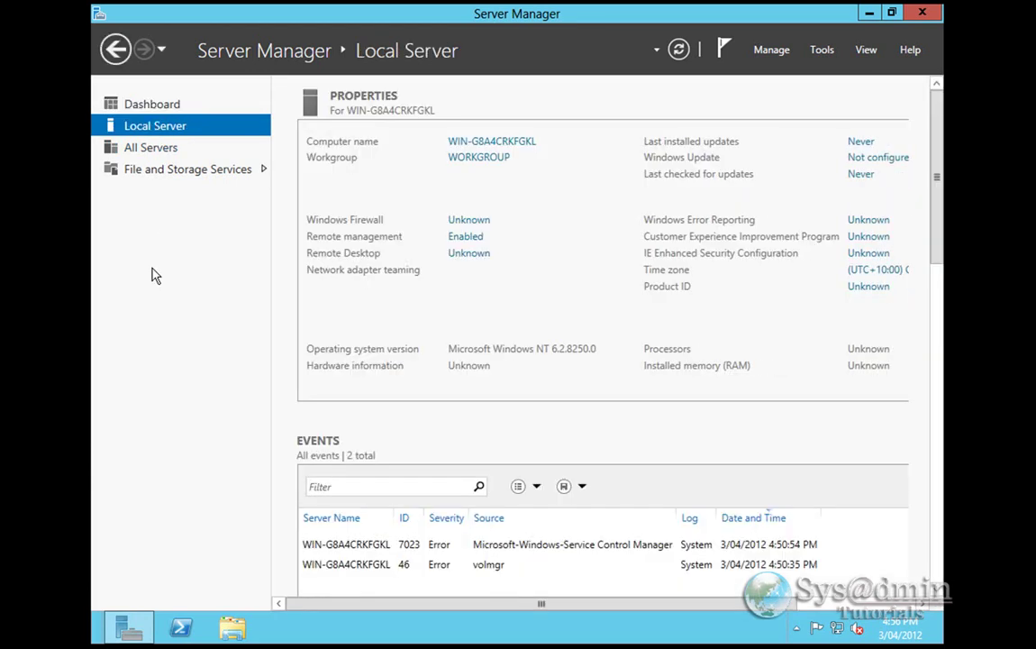
pyautogui.click(537, 143)
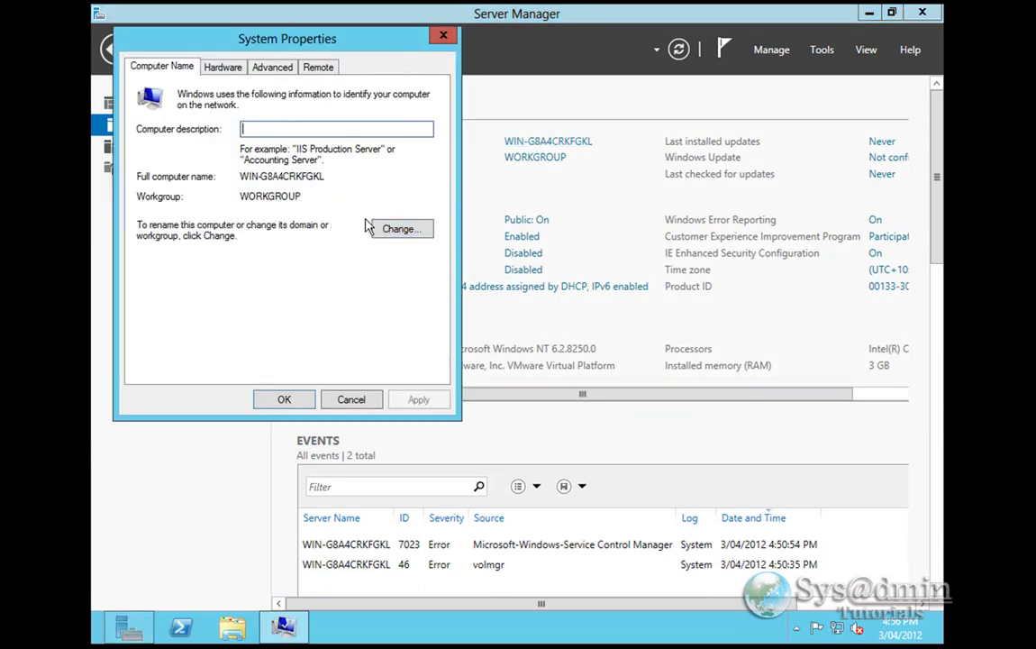
pyautogui.click(402, 231)
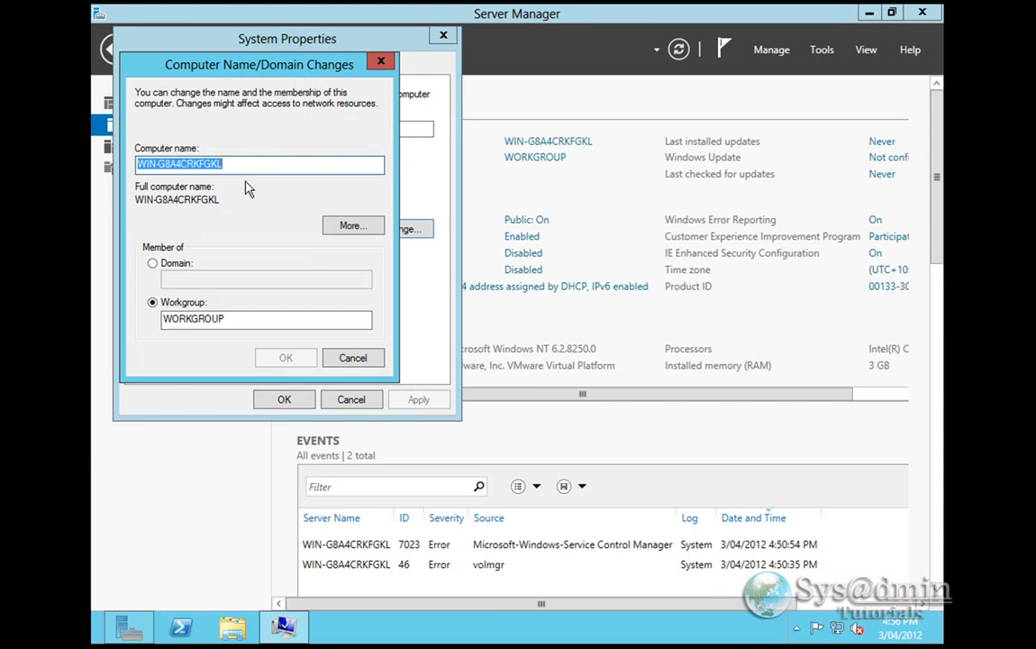
pyautogui.write('server')
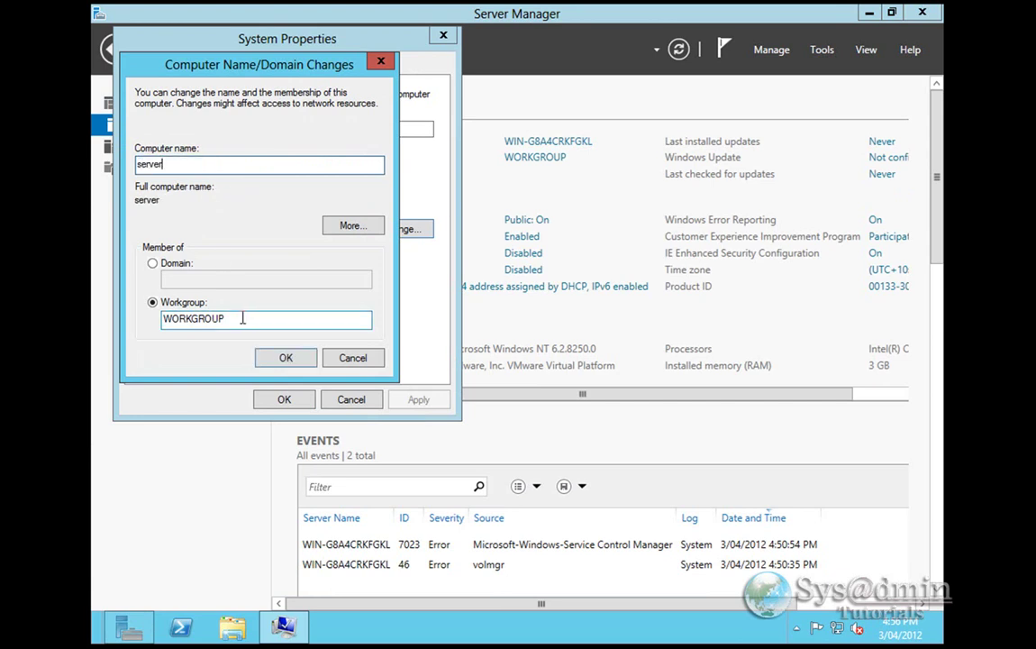
pyautogui.click(284, 361)
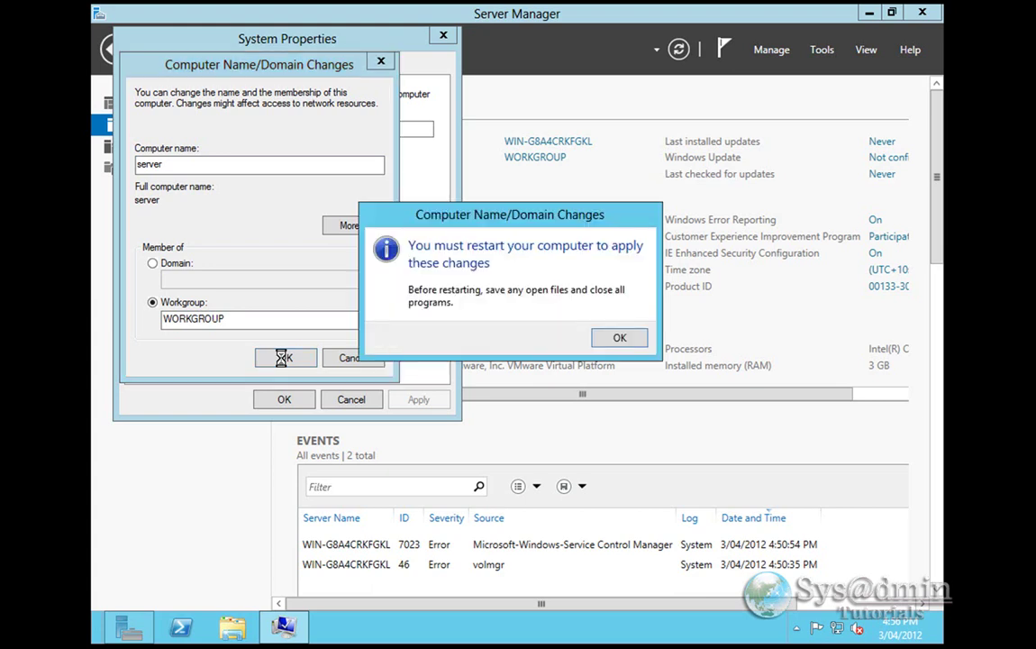
pyautogui.click(618, 339)
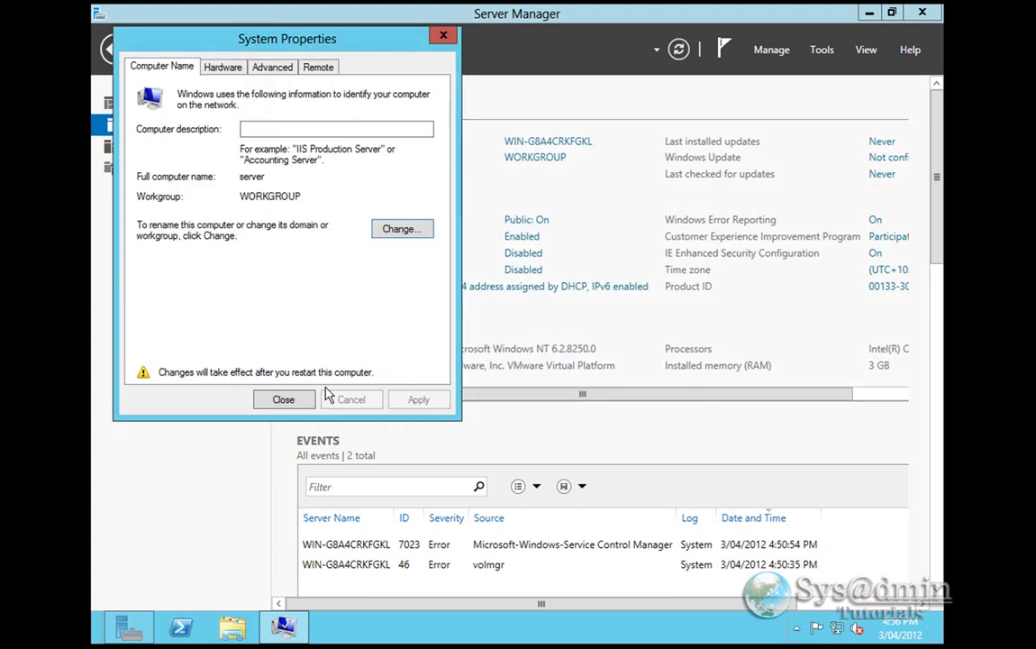
pyautogui.click(273, 399)
pyautogui.click(599, 332)
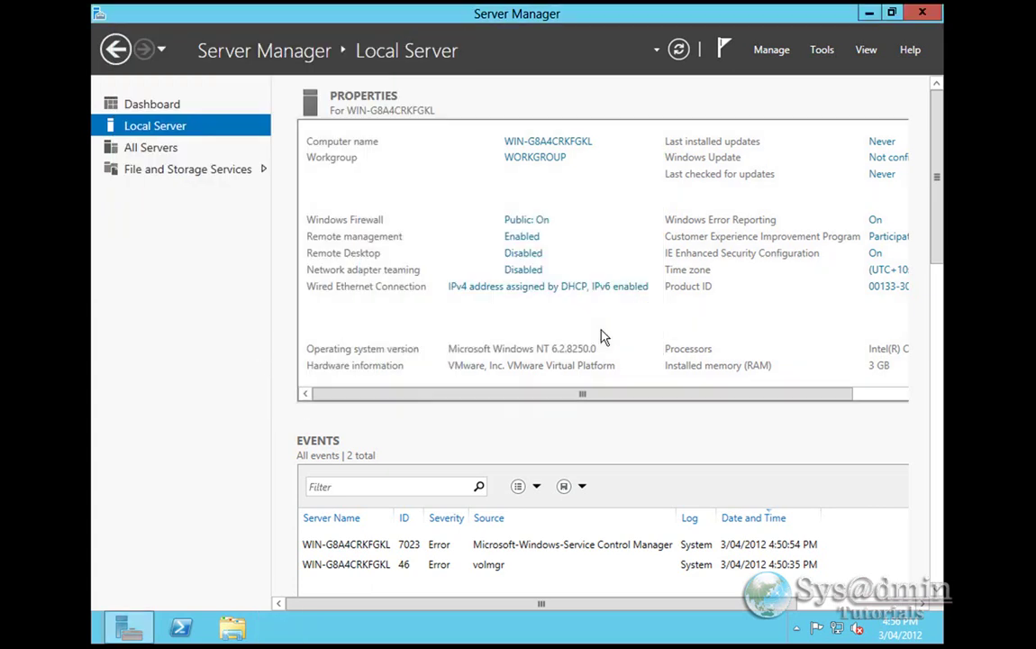
pyautogui.moveTo(502, 394); pyautogui.dragTo(622, 394)
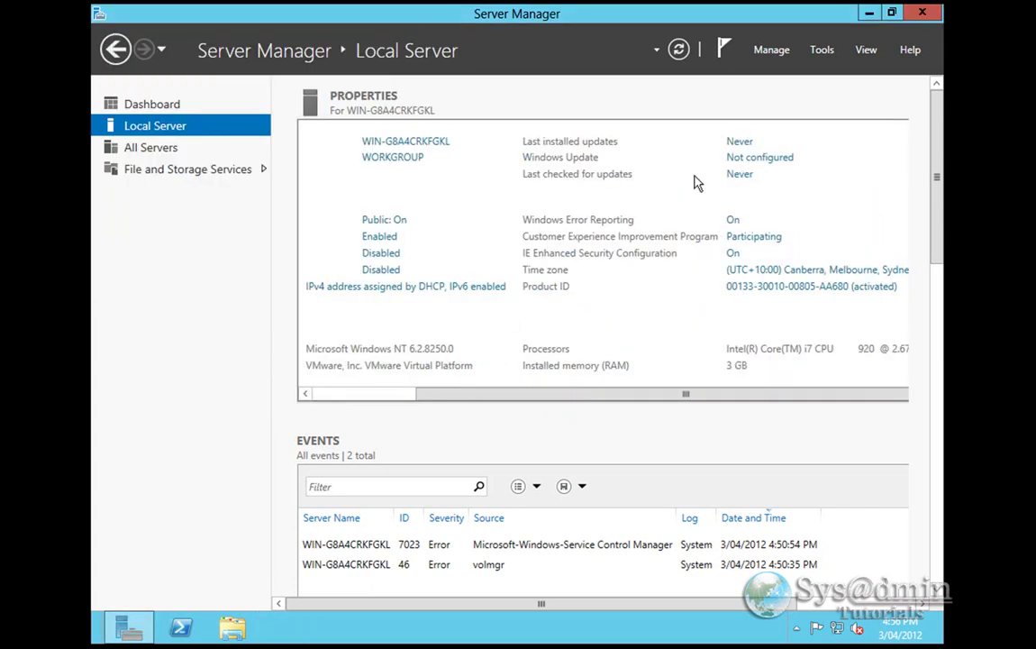
# - Set important updates to 'Check for updates but let me choose' installs, then close Windows Update
pyautogui.click(771, 162)
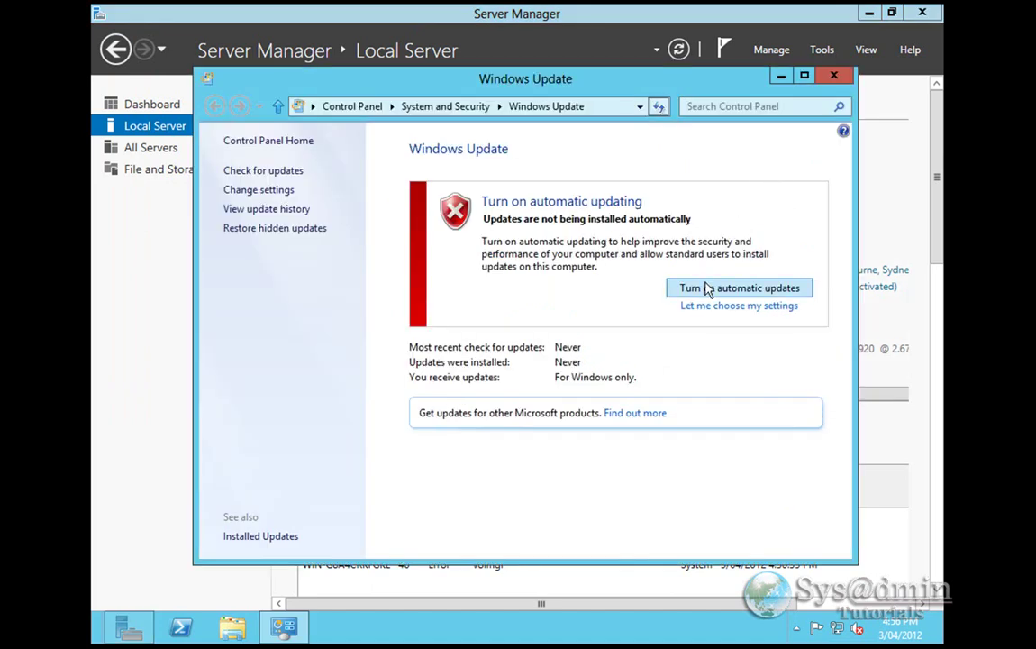
pyautogui.click(718, 307)
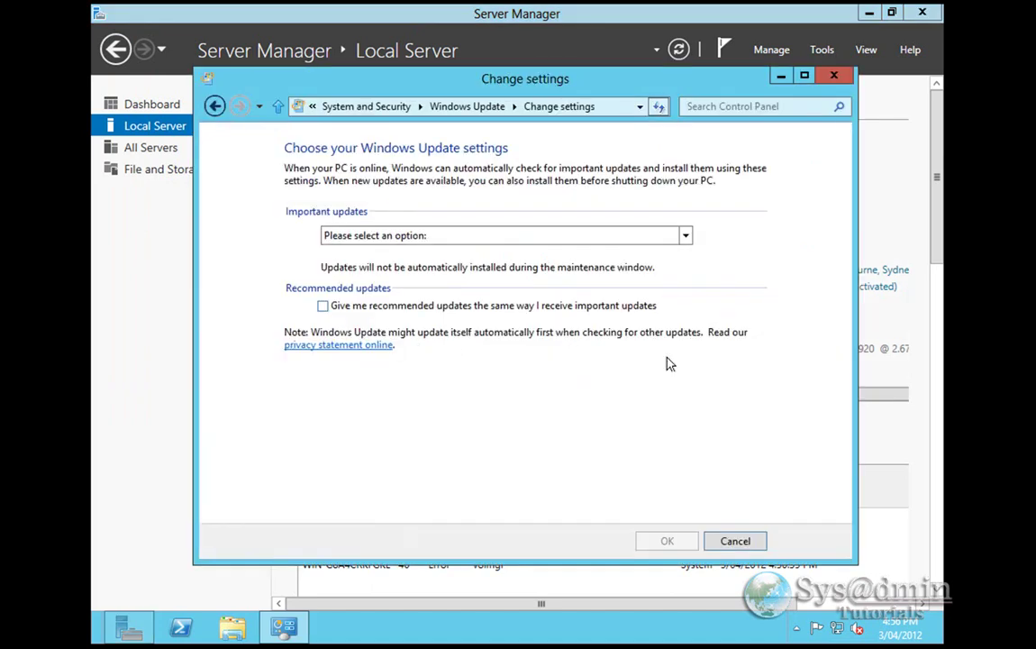
pyautogui.click(398, 238)
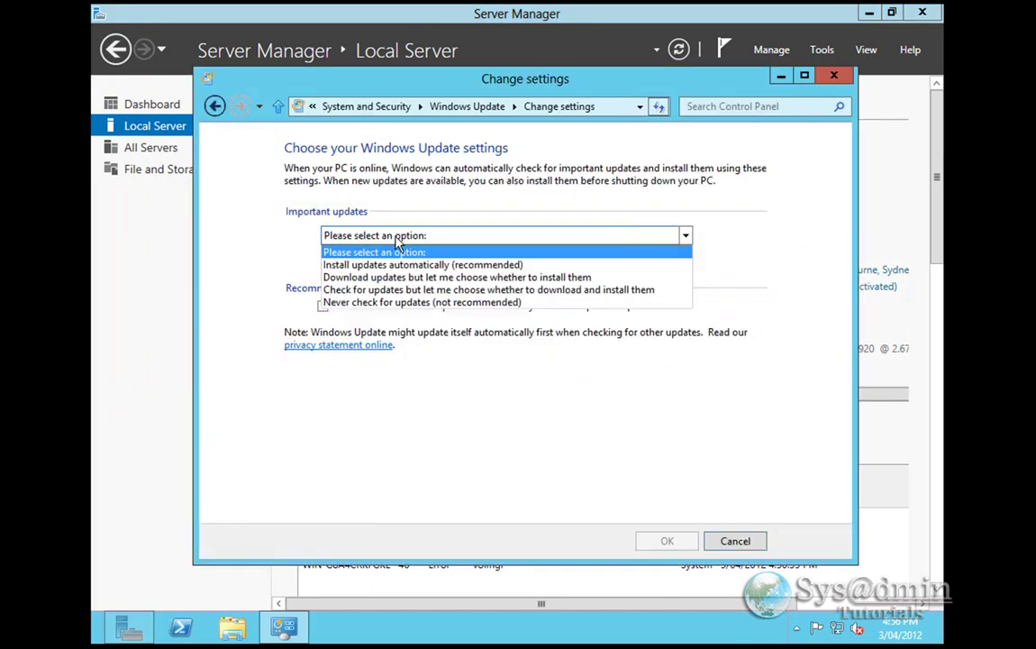
pyautogui.click(383, 290)
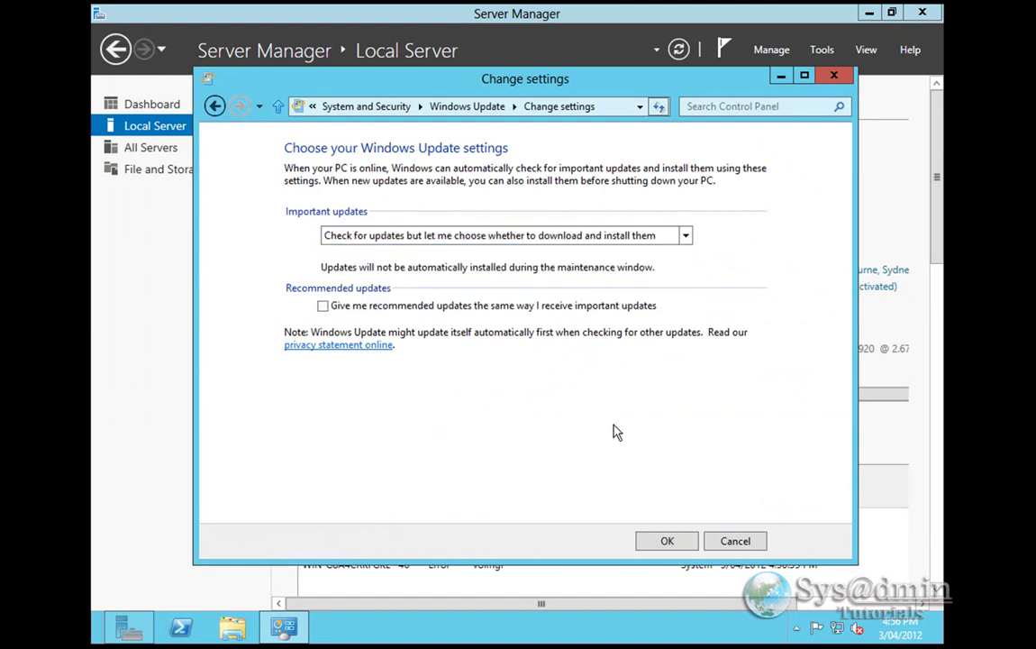
pyautogui.click(667, 541)
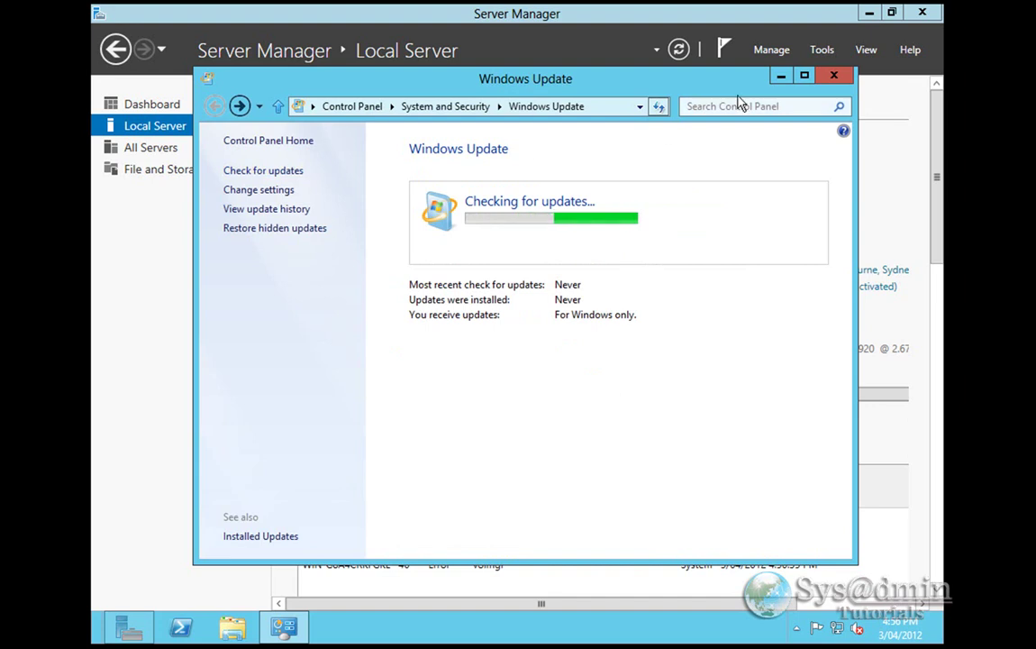
pyautogui.click(834, 76)
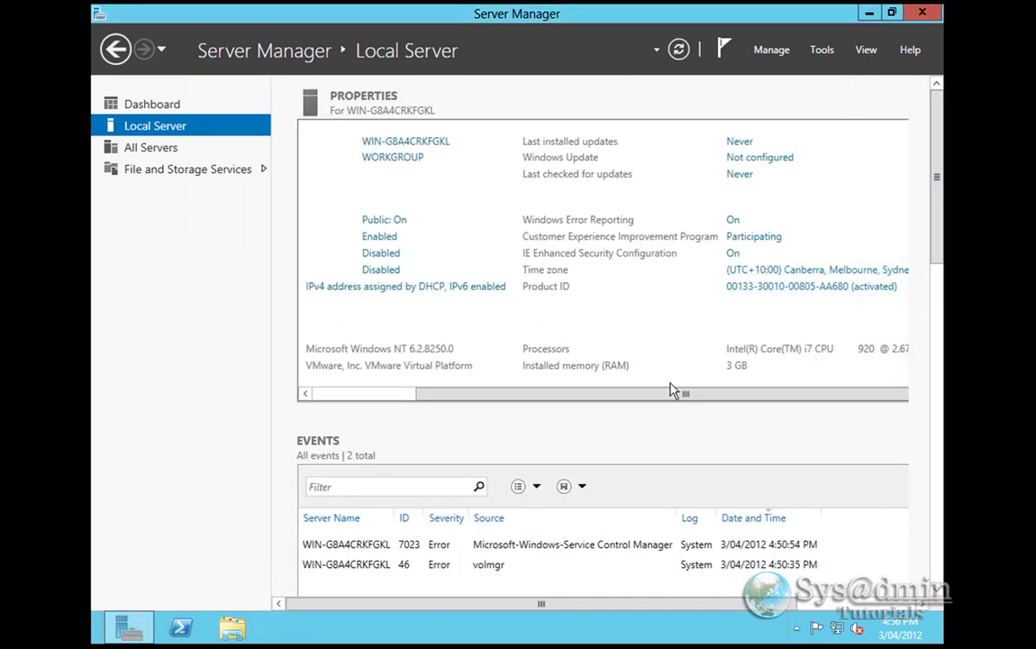
pyautogui.moveTo(670, 393); pyautogui.dragTo(489, 398)
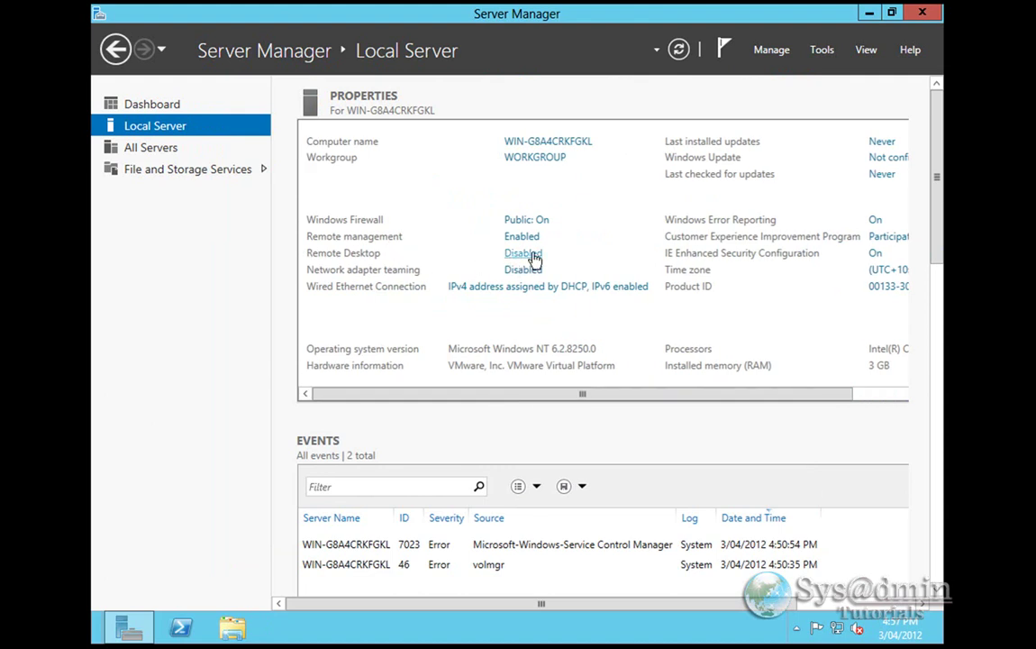
# - Turn on Remote Desktop, allowing only Network Level Authentication connections, and apply the change
pyautogui.click(516, 256)
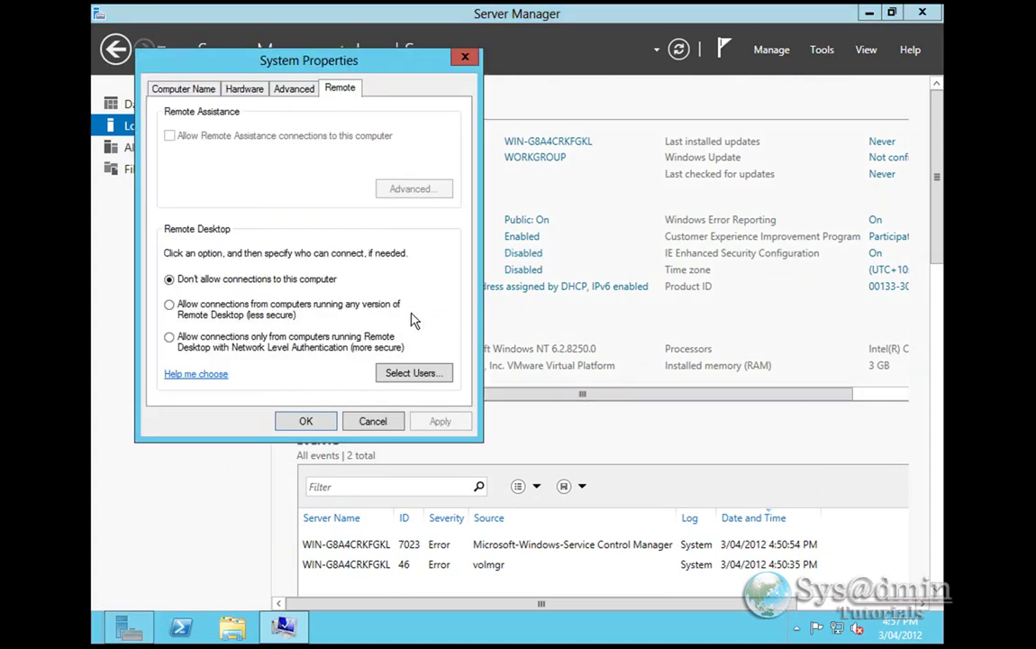
pyautogui.click(169, 339)
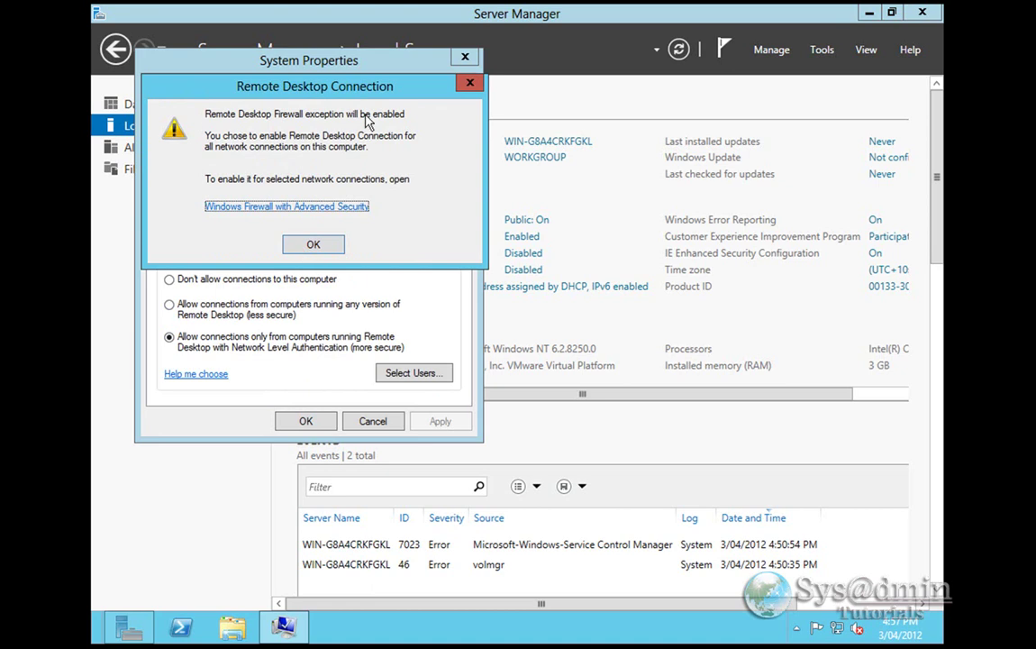
pyautogui.click(311, 244)
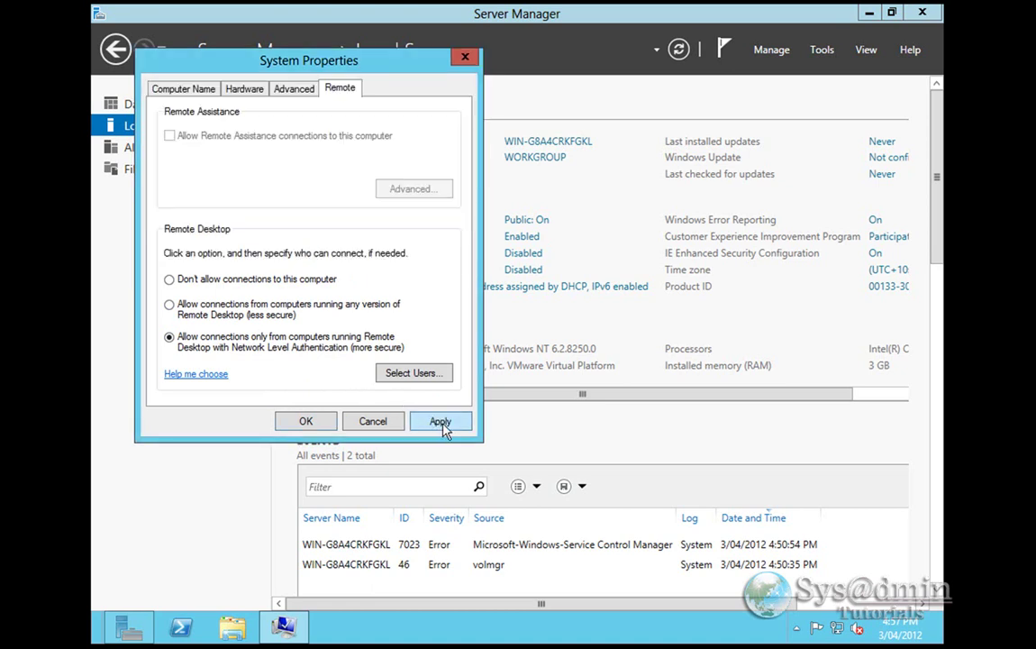
pyautogui.click(441, 422)
pyautogui.click(308, 421)
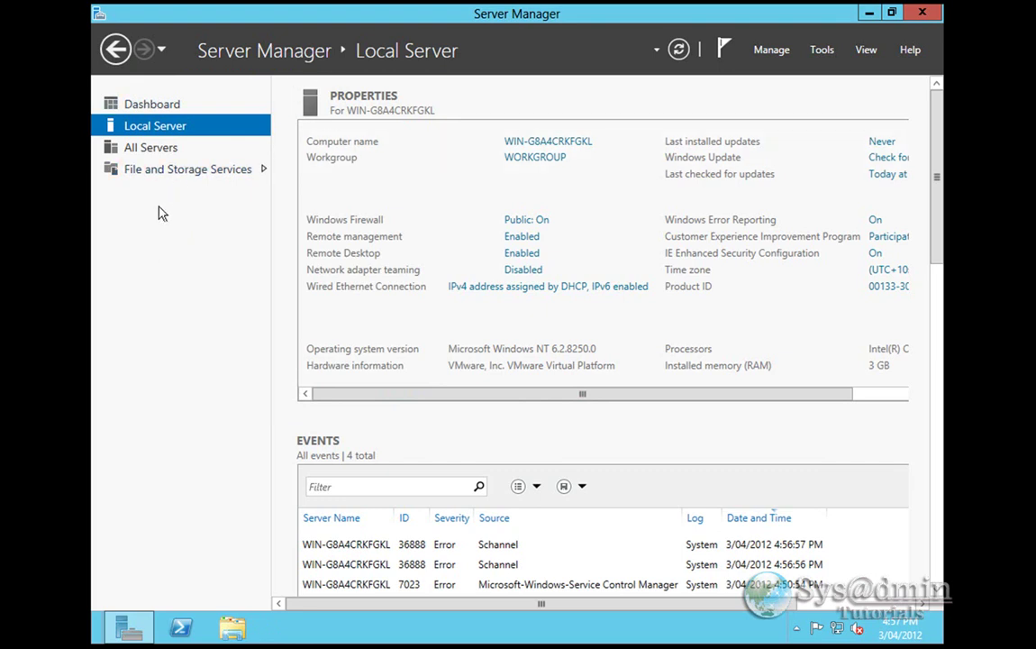
# - Restart the server from the All Servers list and bring up the sign-in screen afterward
pyautogui.click(142, 148)
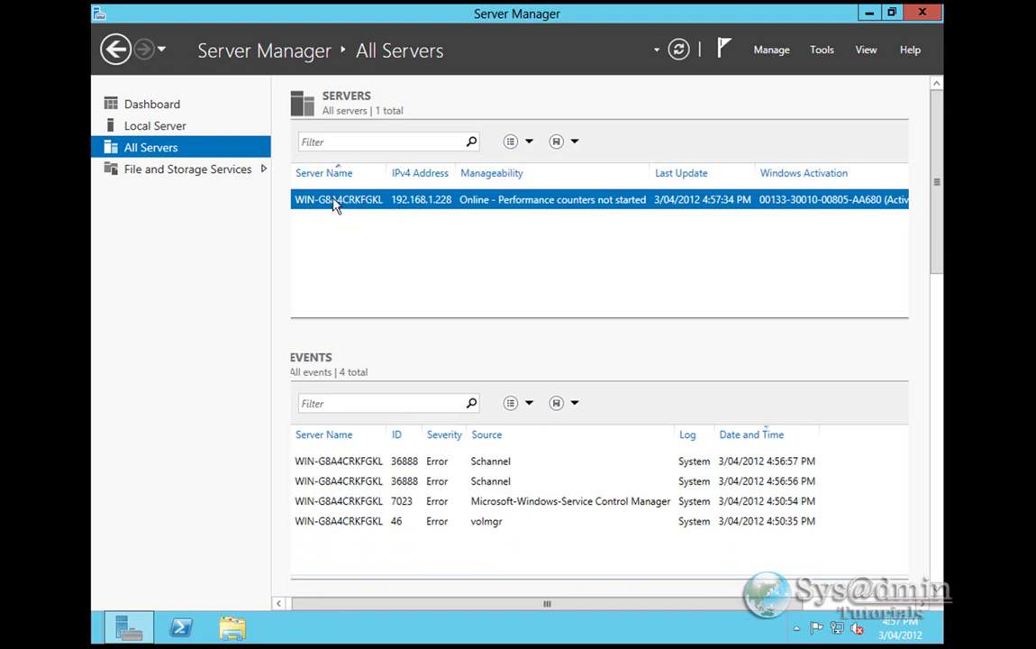
pyautogui.rightClick(333, 202)
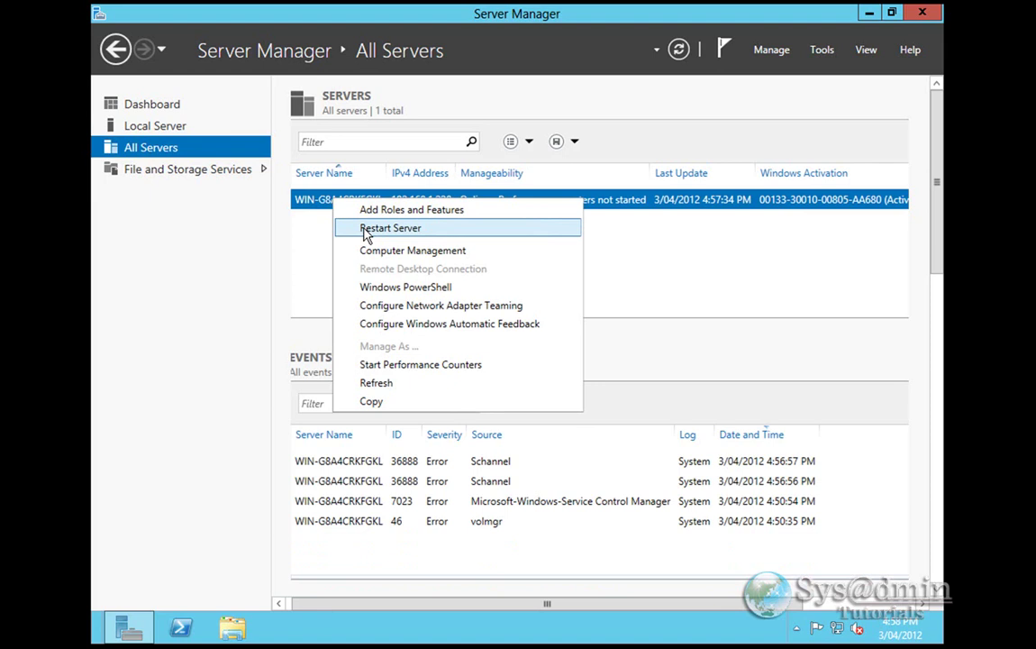
pyautogui.click(367, 230)
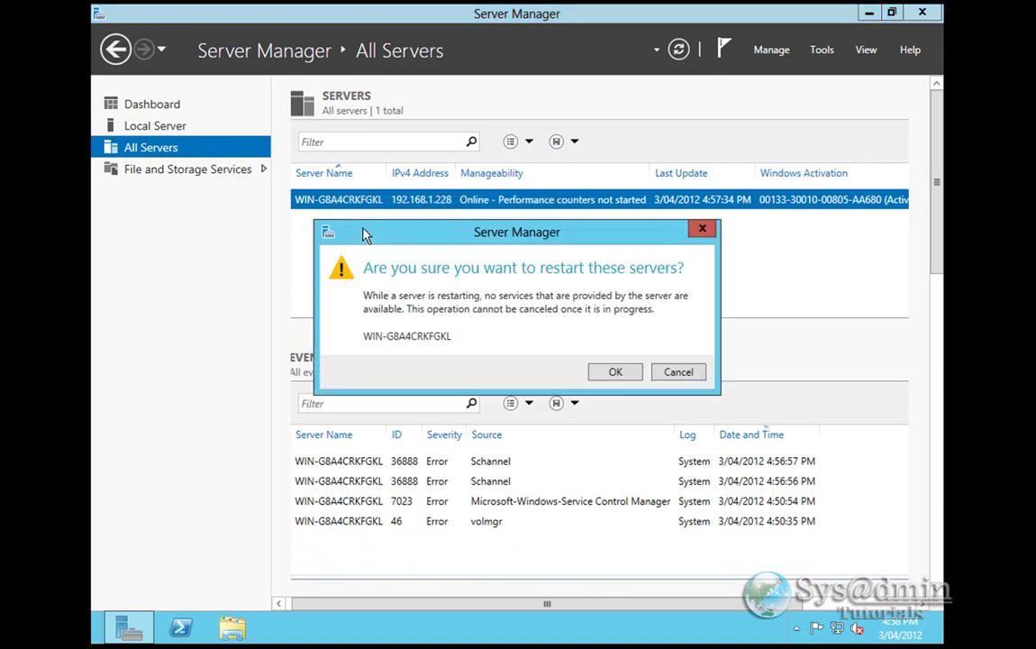
pyautogui.click(616, 372)
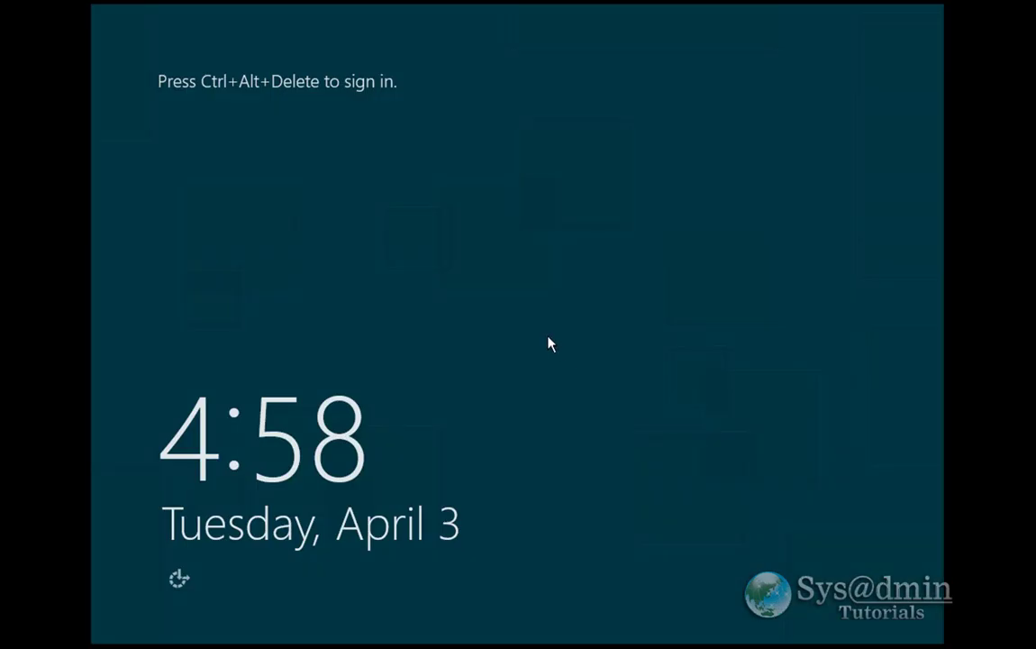
pyautogui.hotkey('ctrl', 'alt', 'Delete')
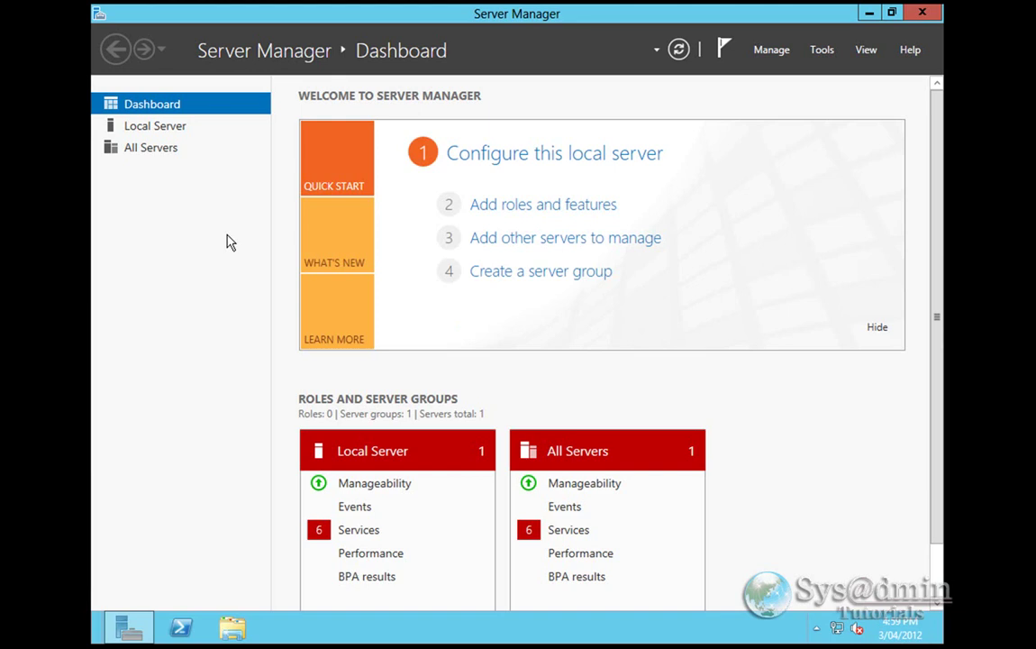
# - Use Add Roles and Features on this server to select Active Directory Domain Services plus its management tools
pyautogui.click(554, 206)
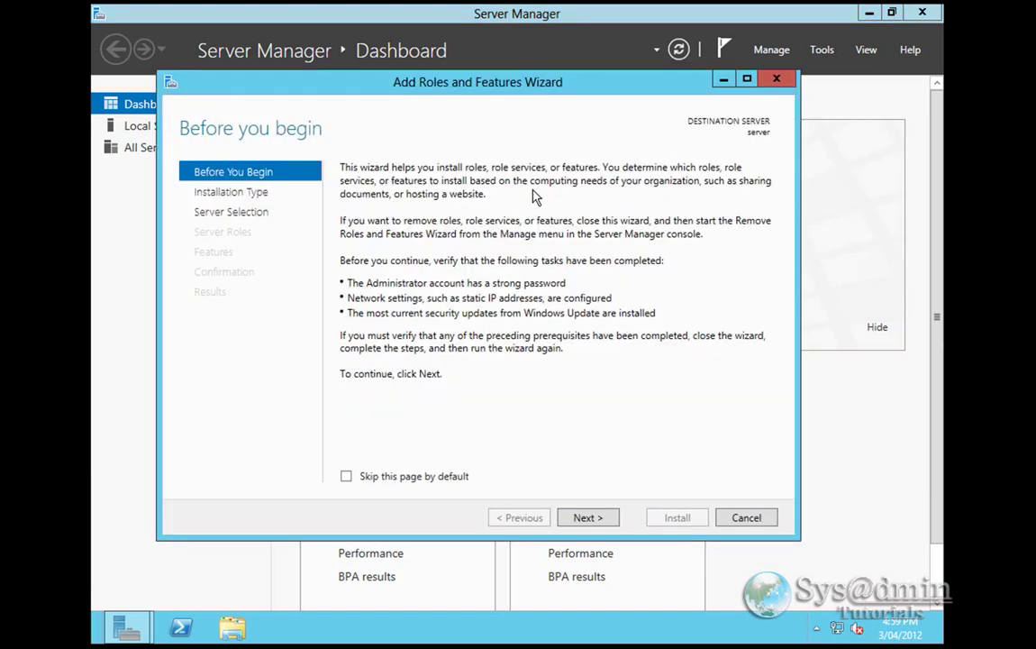
pyautogui.click(600, 519)
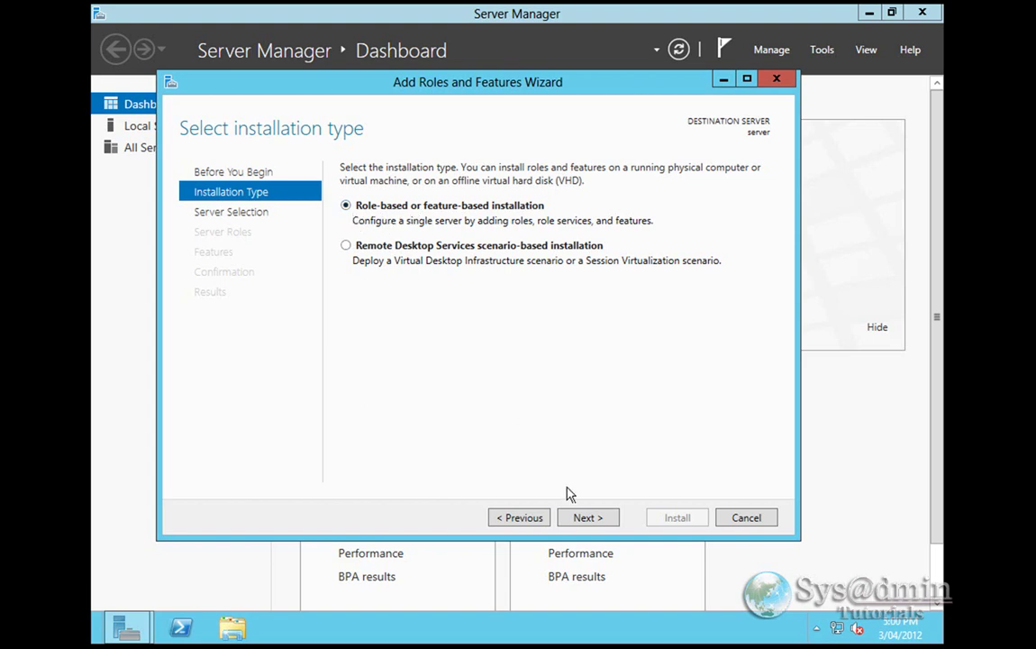
pyautogui.click(594, 518)
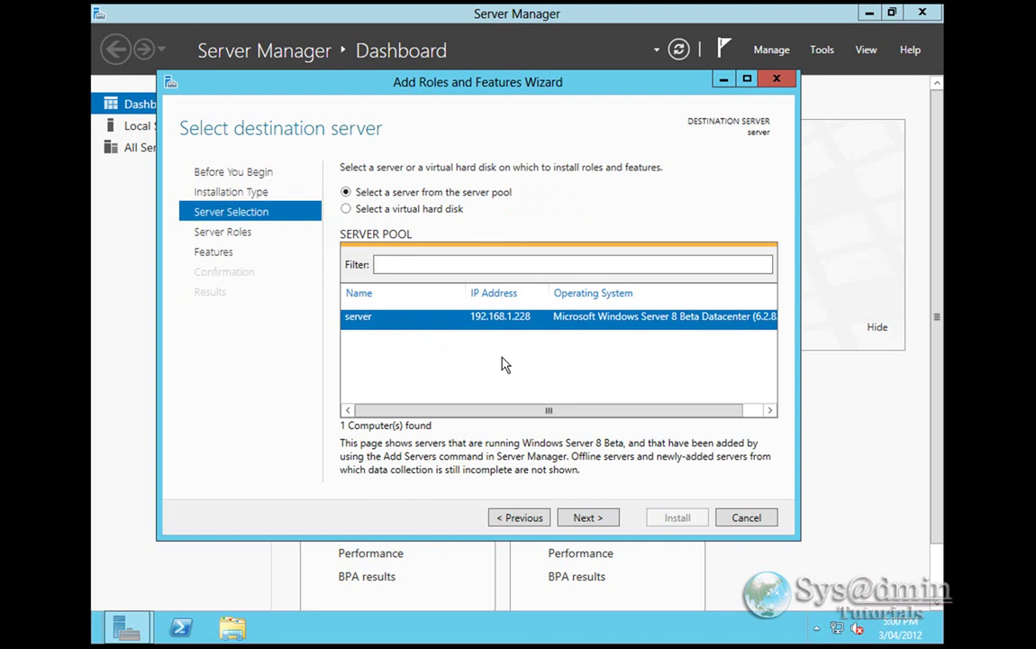
pyautogui.click(587, 518)
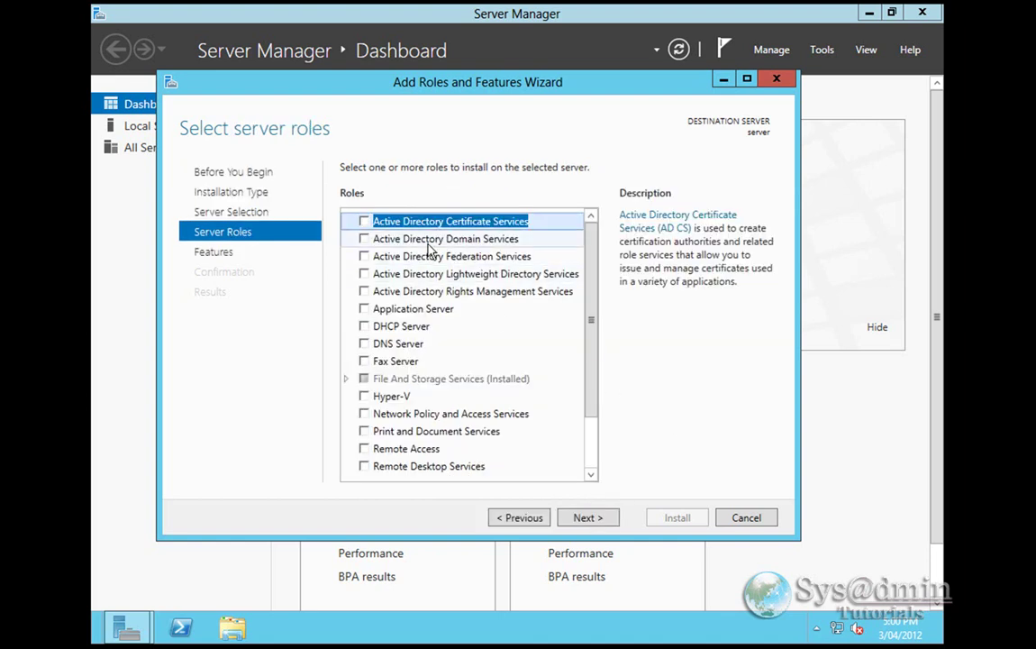
pyautogui.click(364, 239)
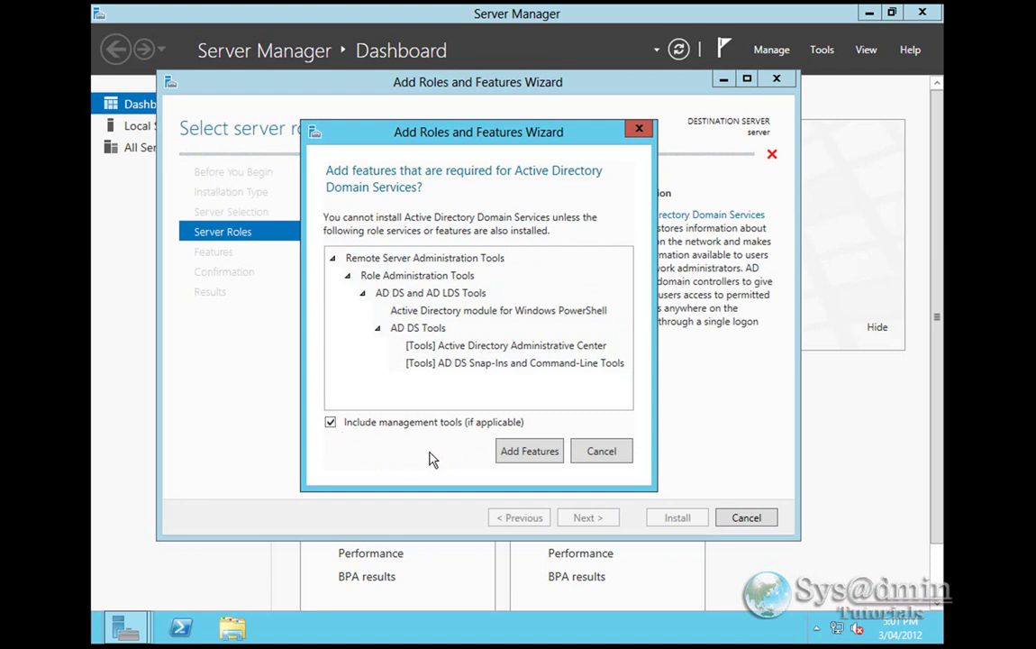
pyautogui.click(538, 456)
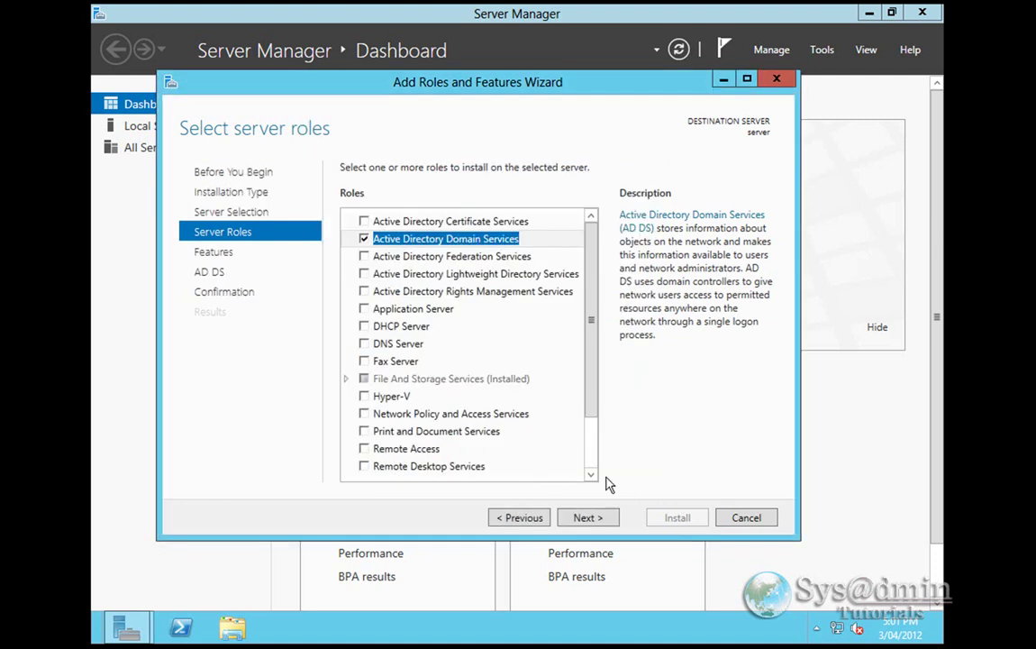
pyautogui.click(601, 519)
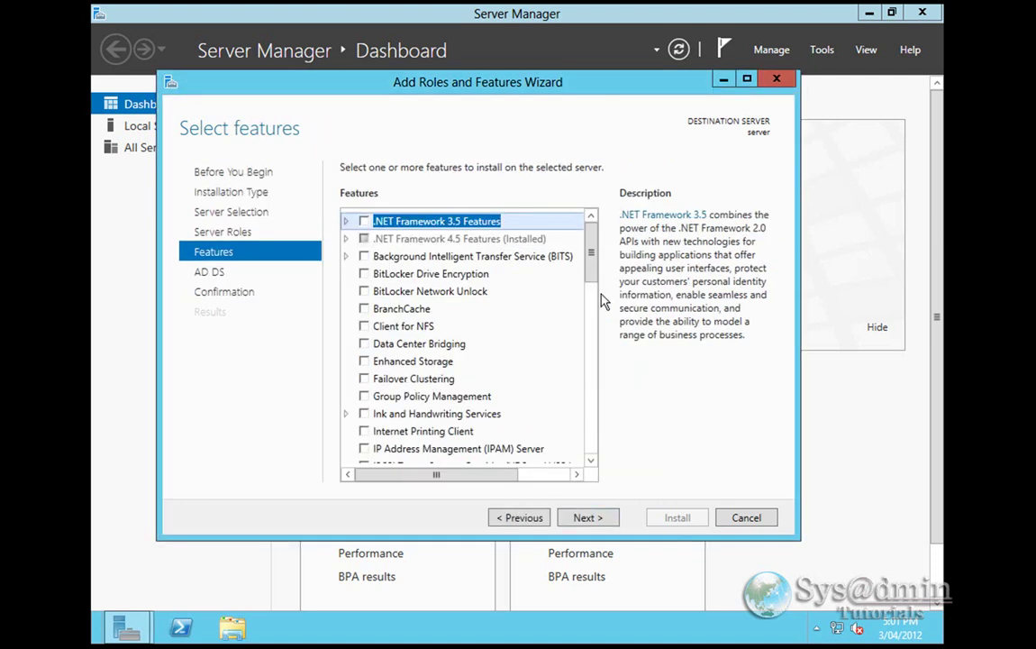
pyautogui.moveTo(594, 241)
pyautogui.mouseDown()
pyautogui.moveTo(595, 343)
pyautogui.moveTo(594, 234)
pyautogui.mouseUp()
pyautogui.click(588, 519)
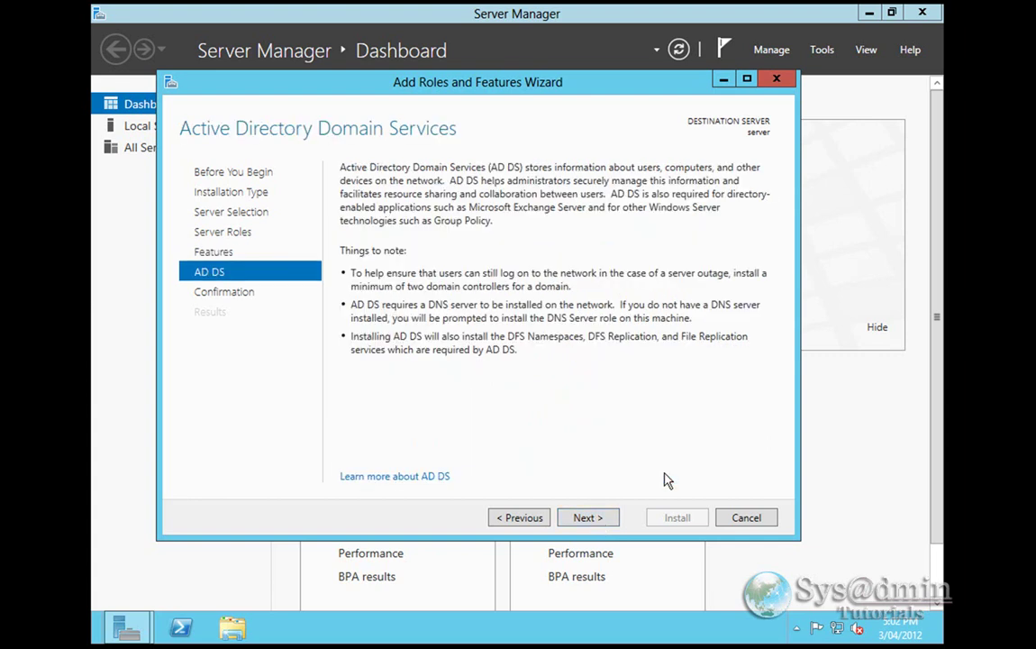
pyautogui.click(590, 519)
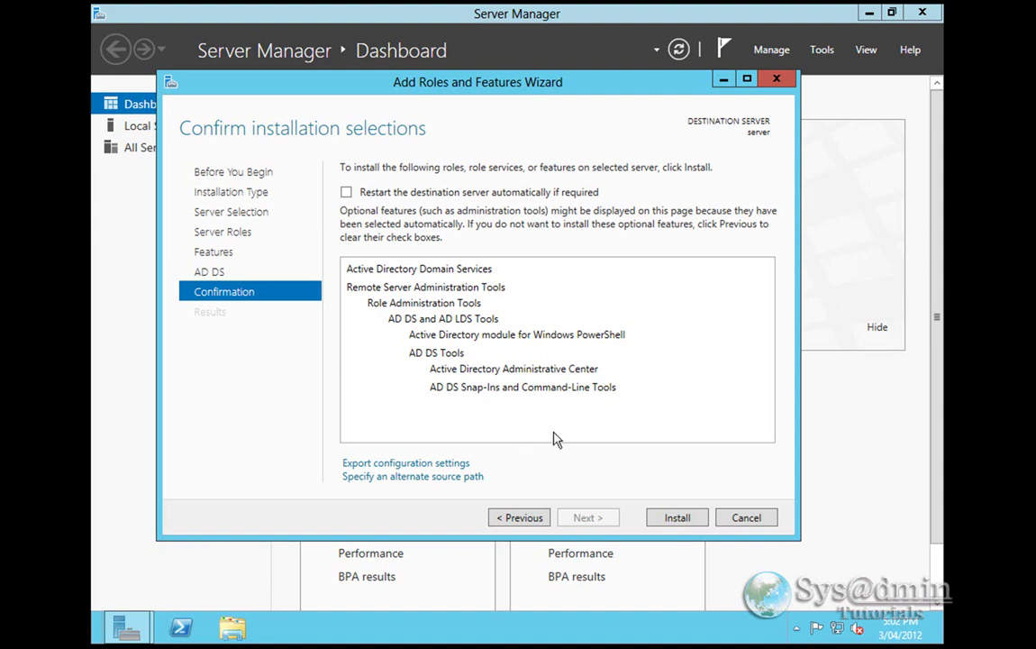
pyautogui.click(686, 521)
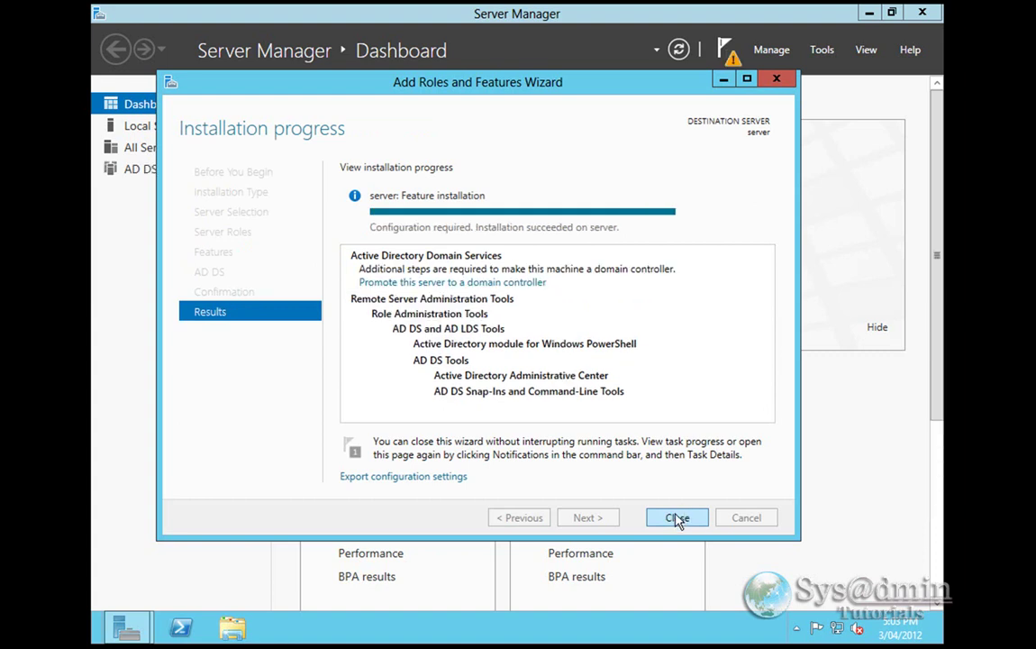
pyautogui.click(677, 518)
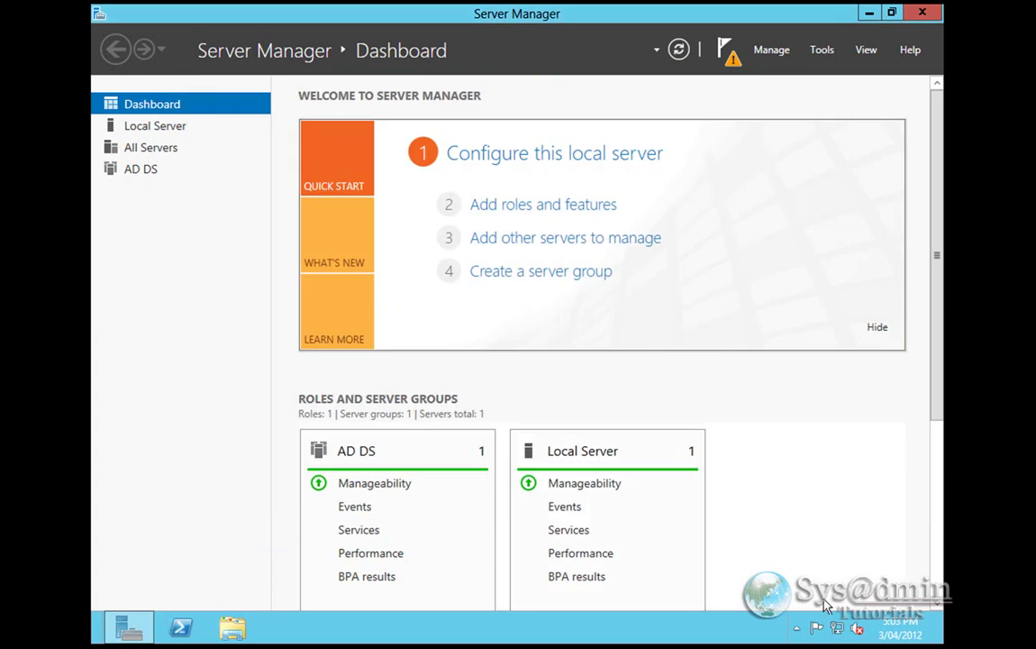
# - Open the wired Ethernet connection's IPv4 properties from the Network and Sharing Center
pyautogui.rightClick(837, 629)
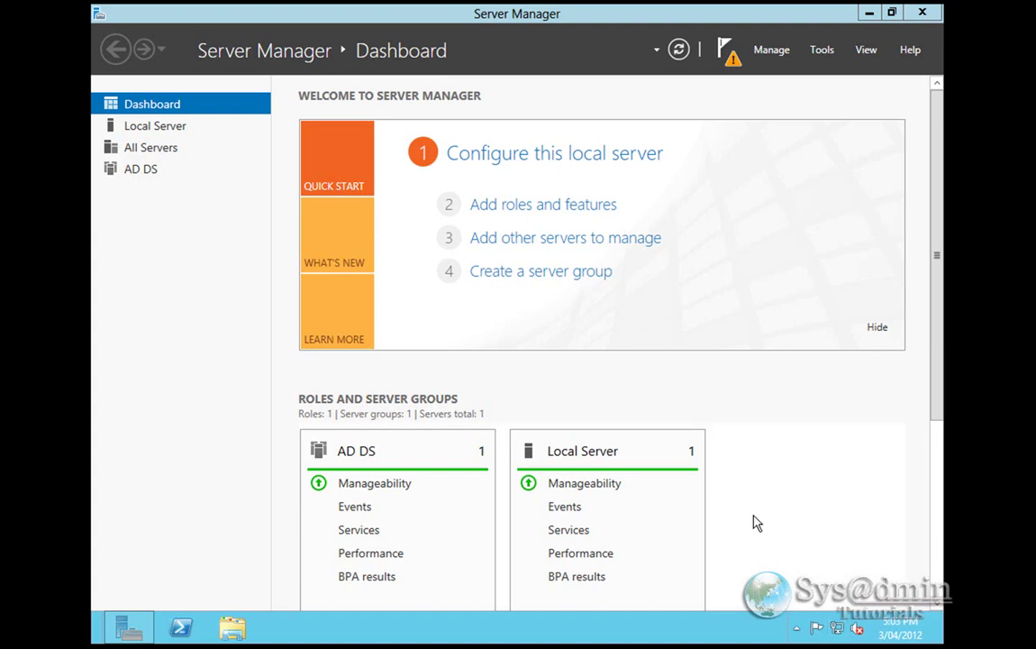
pyautogui.click(838, 617)
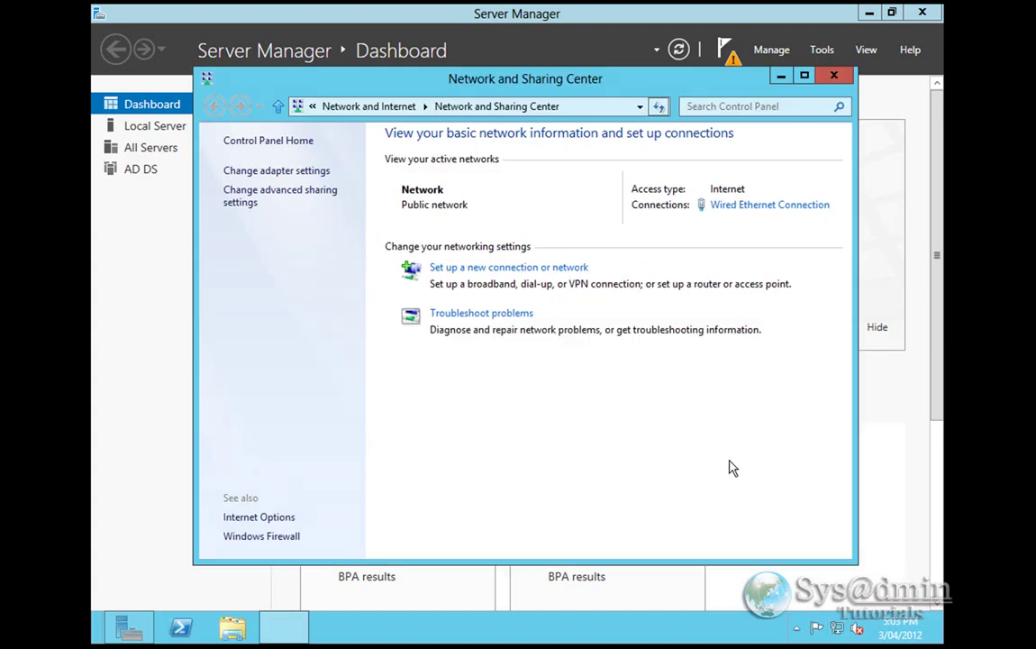
pyautogui.click(285, 172)
pyautogui.rightClick(289, 212)
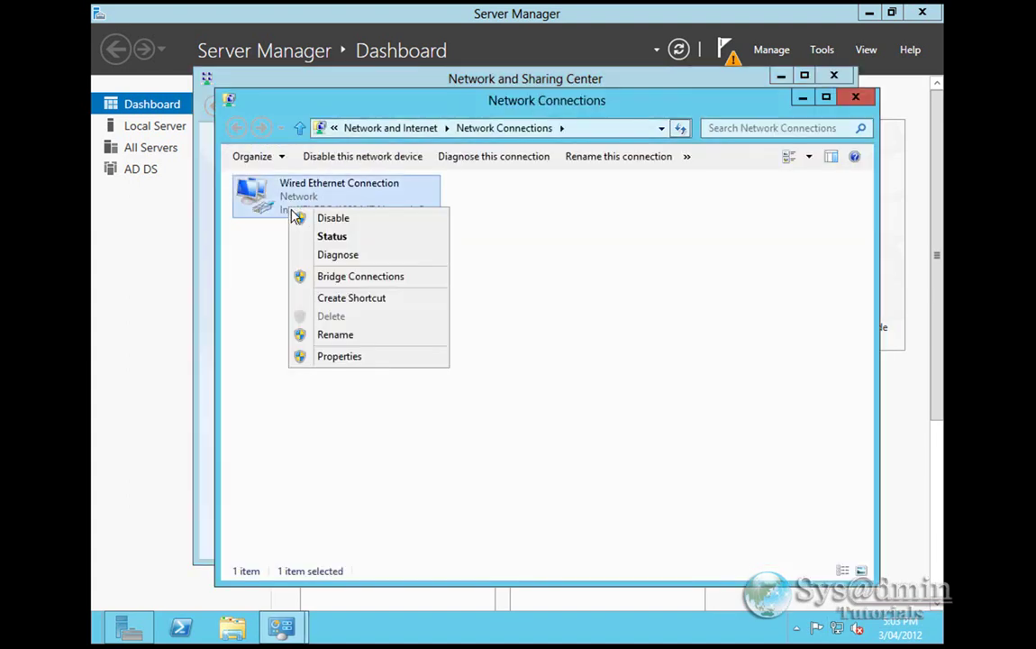
pyautogui.click(351, 356)
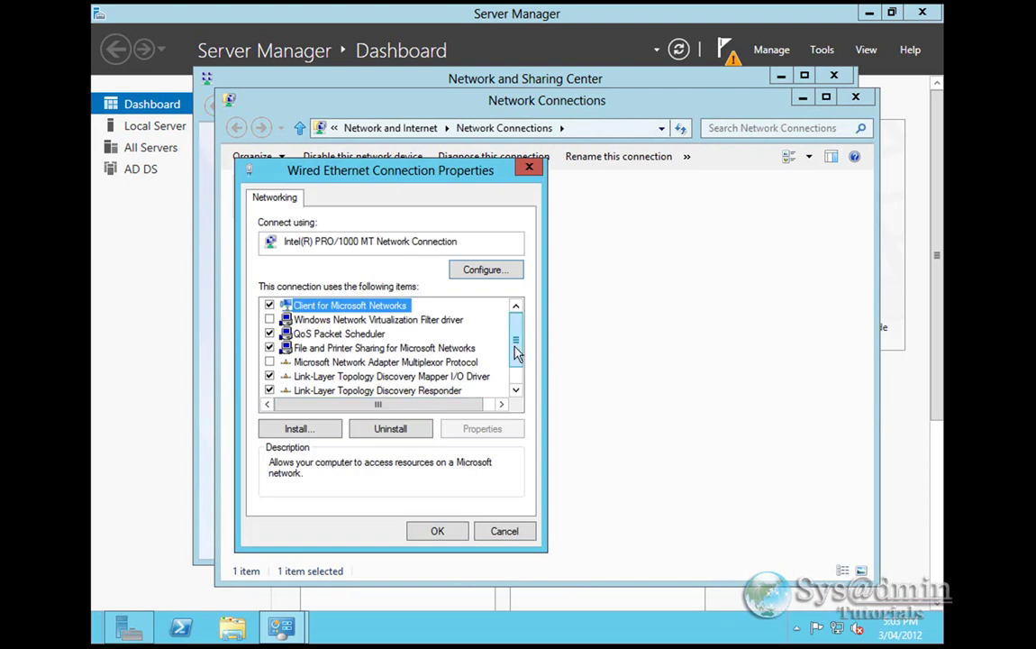
pyautogui.scroll(-2, 517, 352)
pyautogui.doubleClick(421, 391)
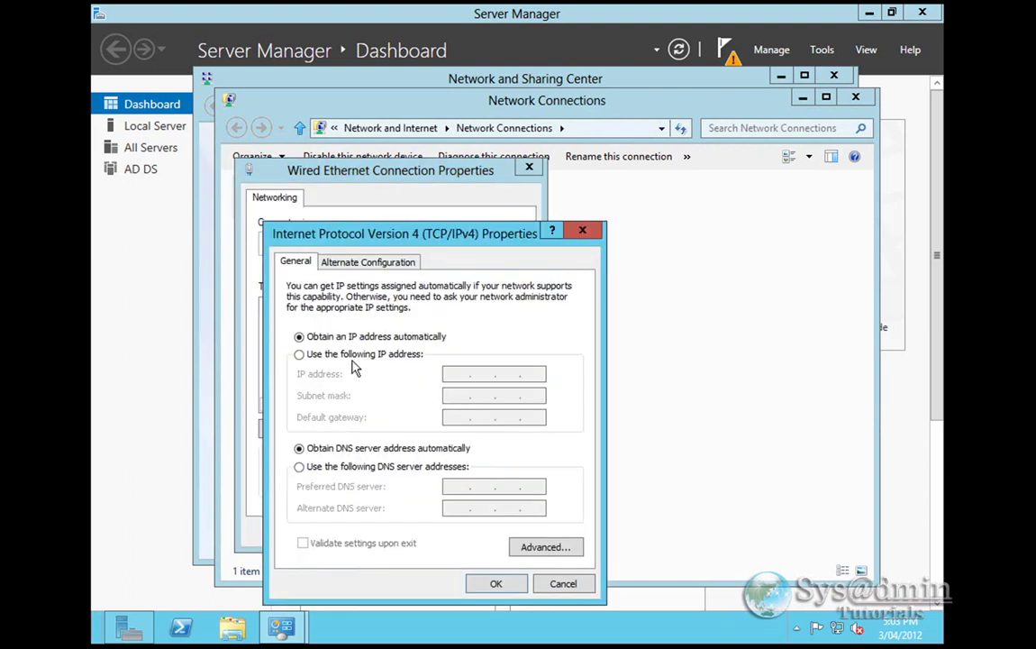
# - Assign static IP 192.168.1.100, mask 255.255.255.0, gateway and DNS 192.168.1.1, then close the windows
pyautogui.click(351, 356)
pyautogui.click(453, 374)
pyautogui.write('192 . ')
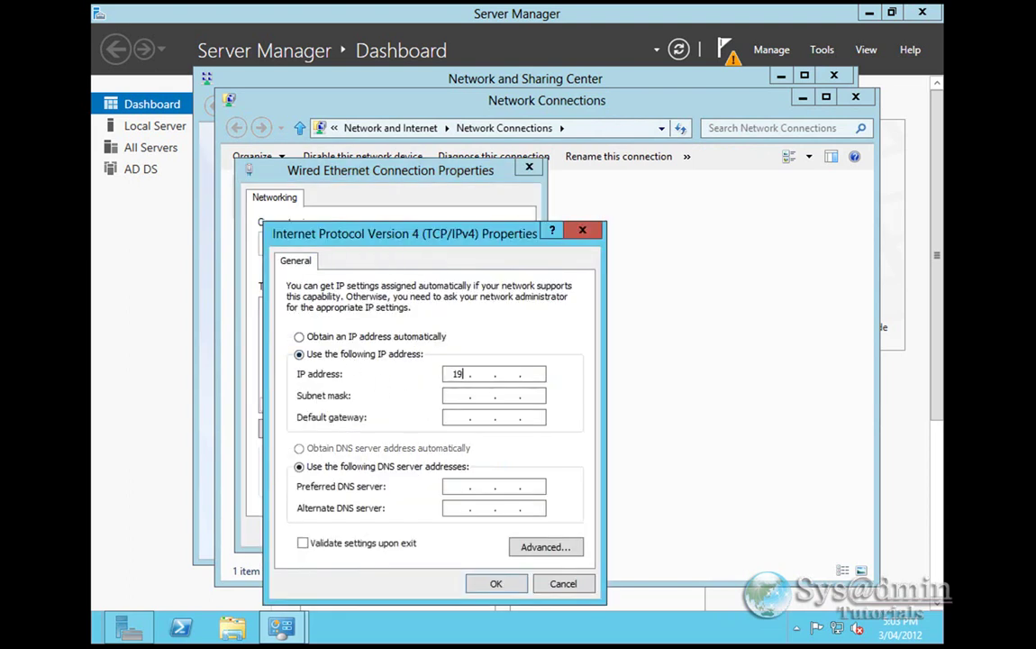
pyautogui.write('168 . 1 . 100')
pyautogui.press('Tab')
pyautogui.press('Tab')
pyautogui.write('192 . 168 . 1 . 1')
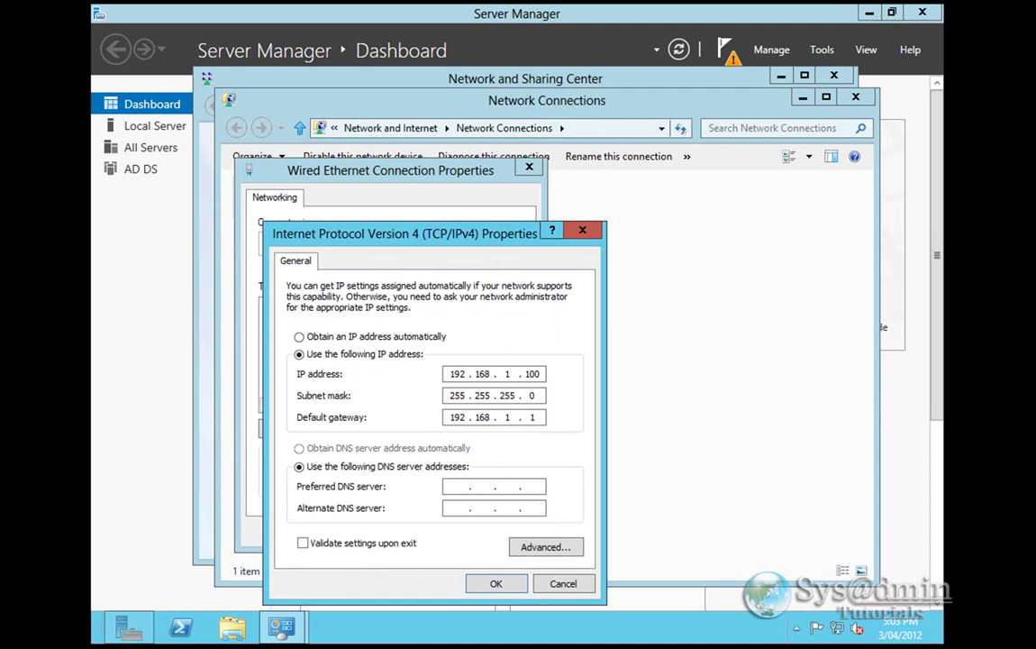
pyautogui.press('Tab')
pyautogui.press('Tab')
pyautogui.write('192')
pyautogui.write('1.1')
pyautogui.click(495, 583)
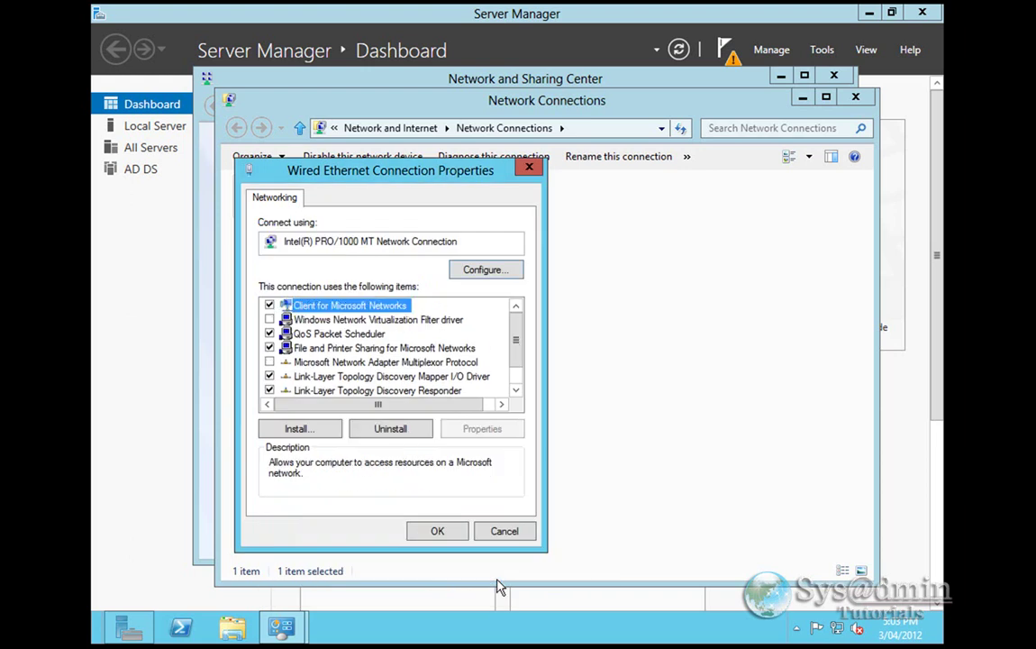
pyautogui.click(438, 532)
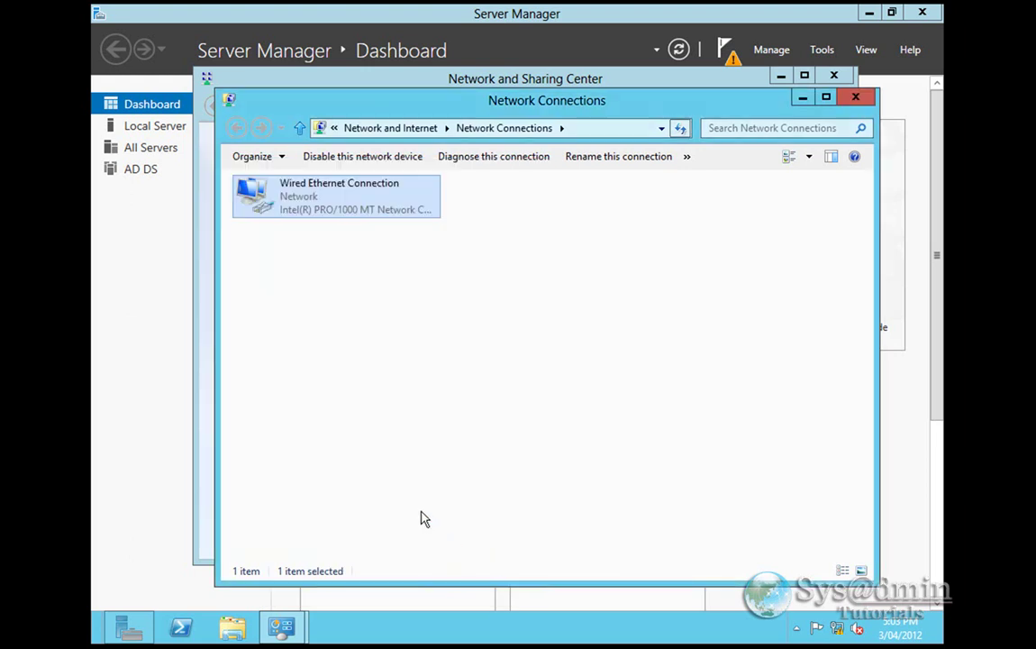
pyautogui.click(855, 98)
pyautogui.click(833, 76)
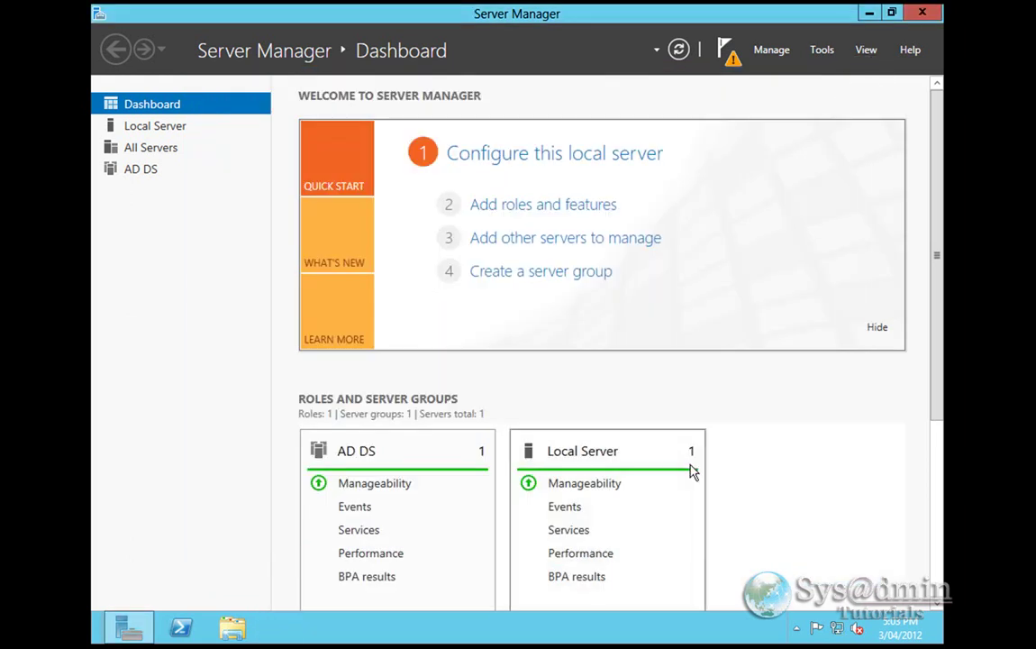
# - Start promotion from the notifications flag and add a new forest with root domain windowslab.local
pyautogui.click(732, 65)
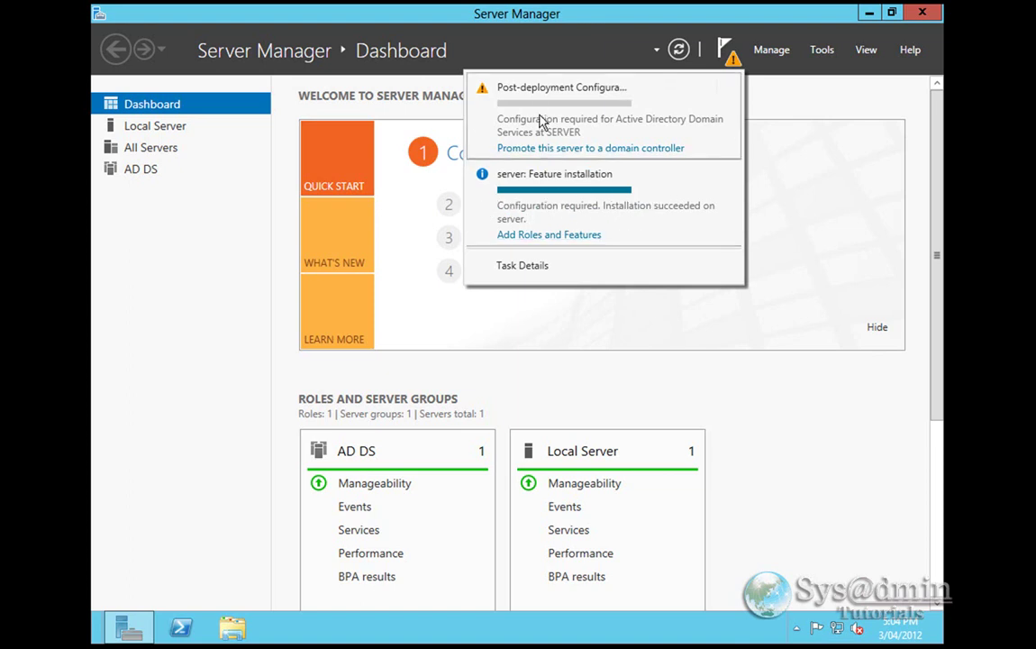
pyautogui.click(623, 150)
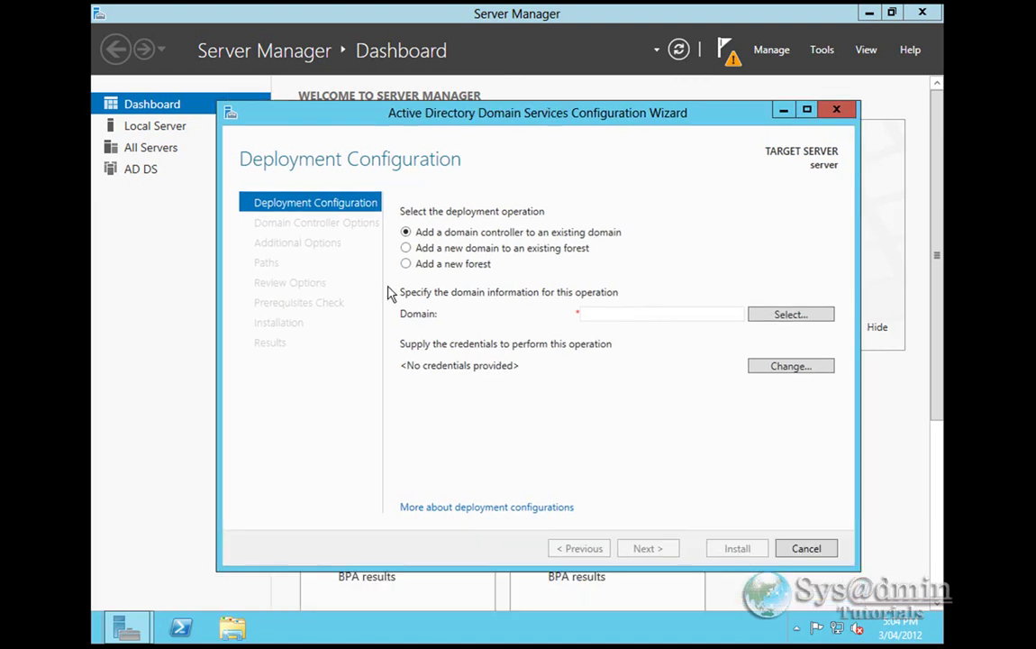
pyautogui.click(407, 264)
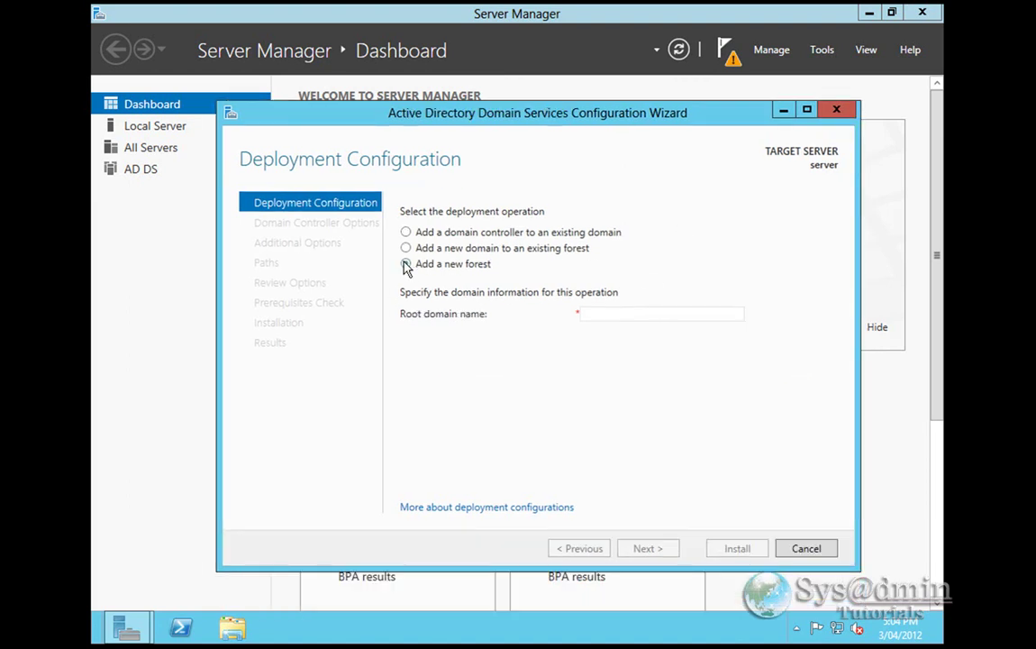
pyautogui.click(624, 313)
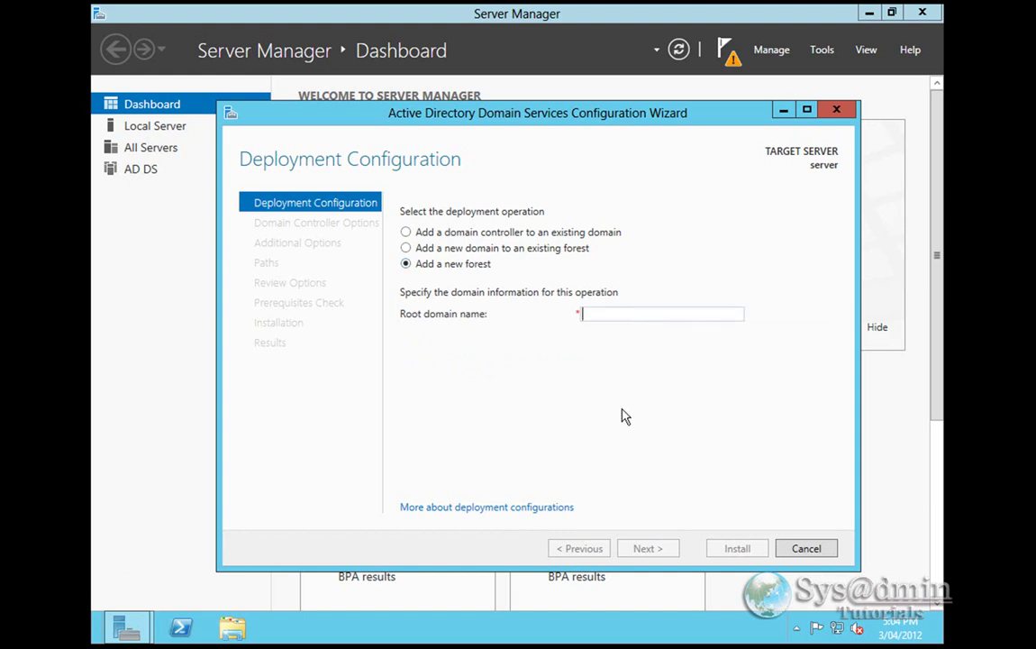
pyautogui.write('wind')
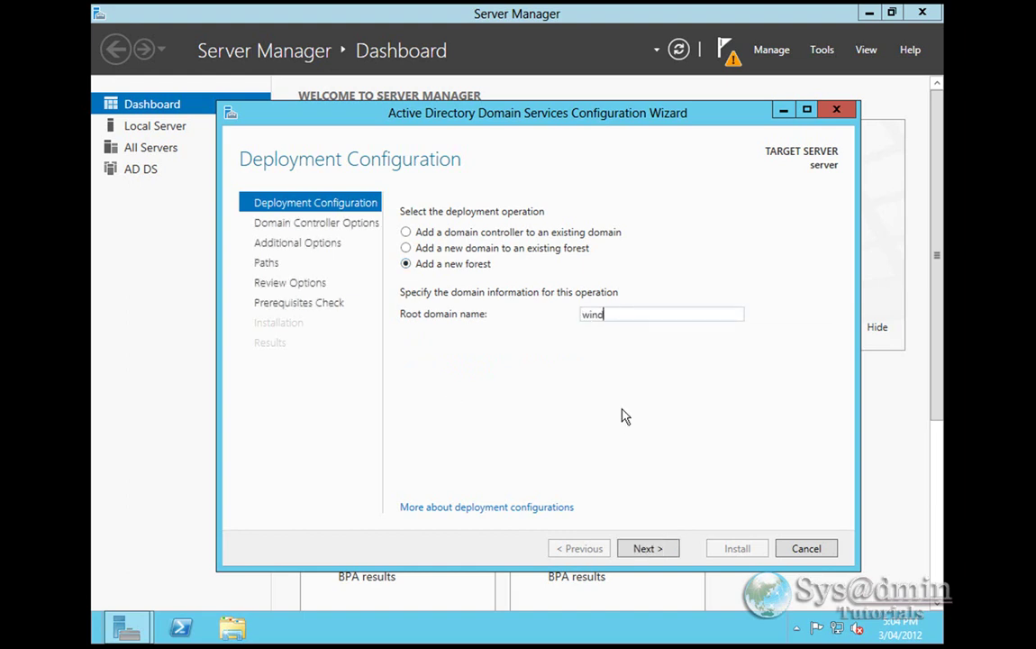
pyautogui.write('owslab.local')
pyautogui.click(652, 550)
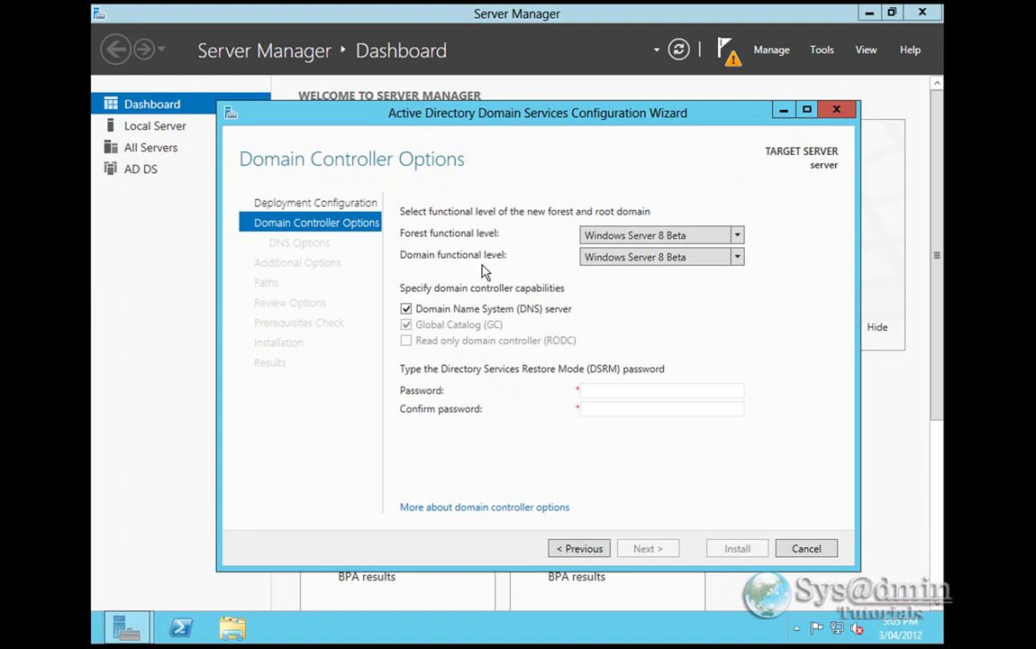
# - Keep the Windows Server 8 Beta forest level and enter and confirm the restore-mode password
pyautogui.click(737, 236)
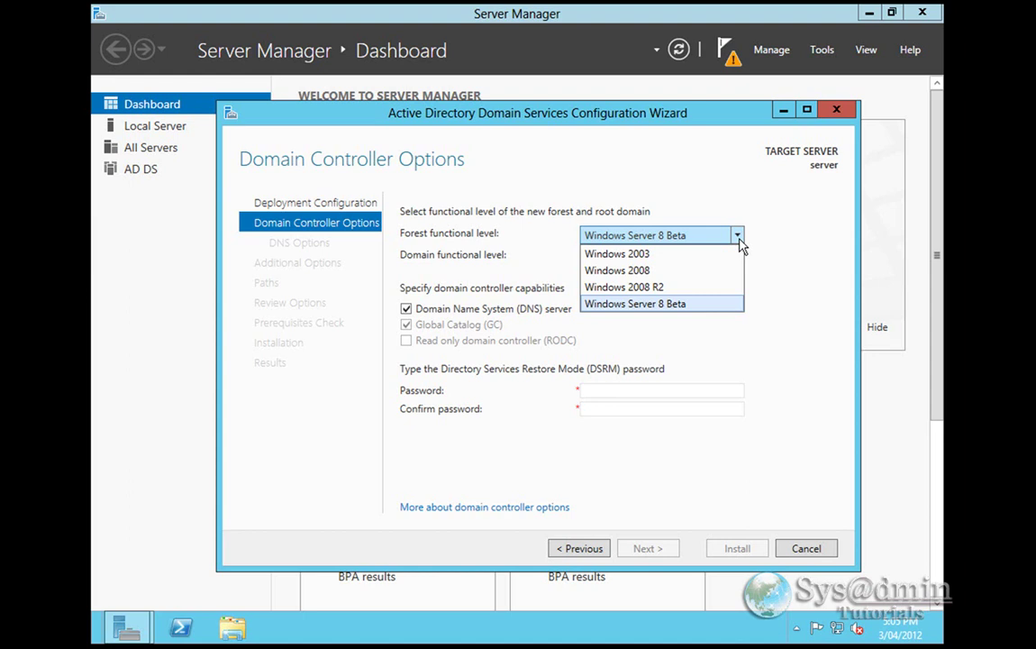
pyautogui.click(739, 245)
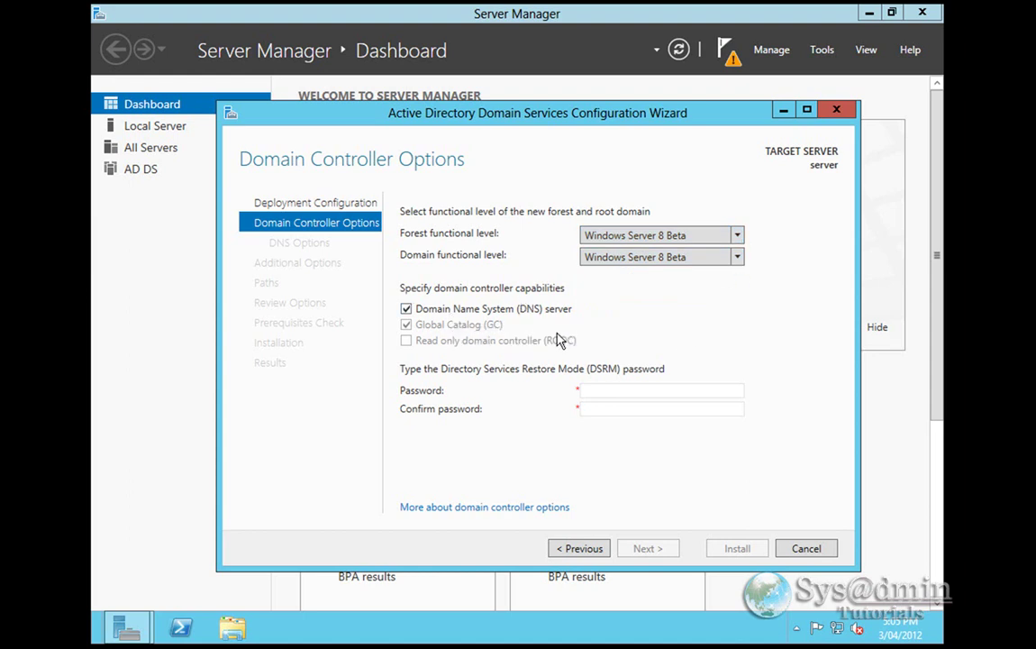
pyautogui.click(599, 391)
pyautogui.write('Password123')
pyautogui.press('Tab')
pyautogui.write('Password123')
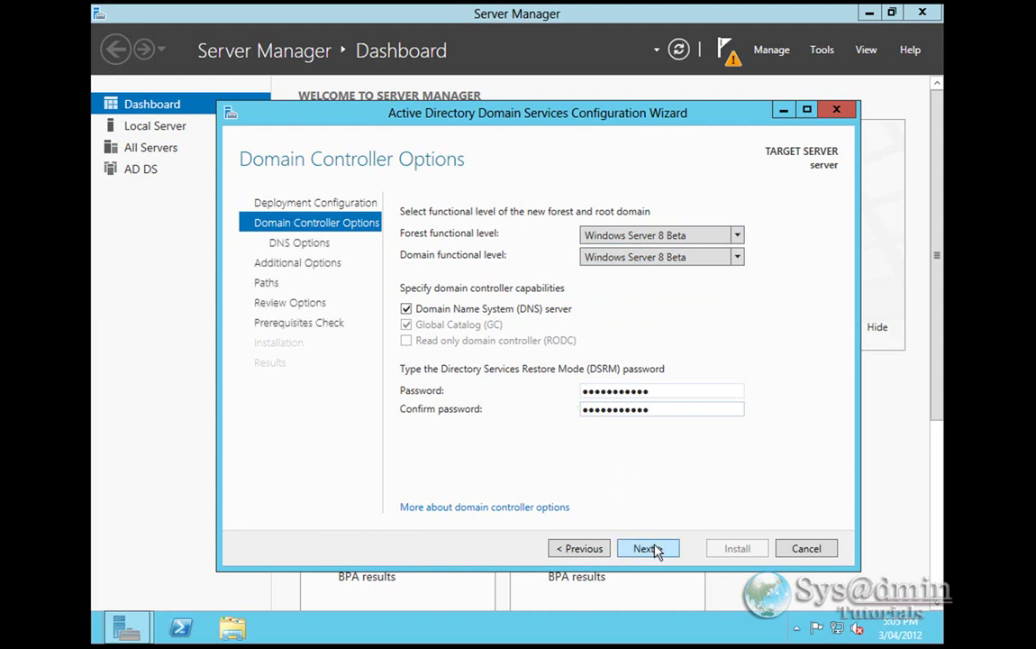
pyautogui.click(654, 549)
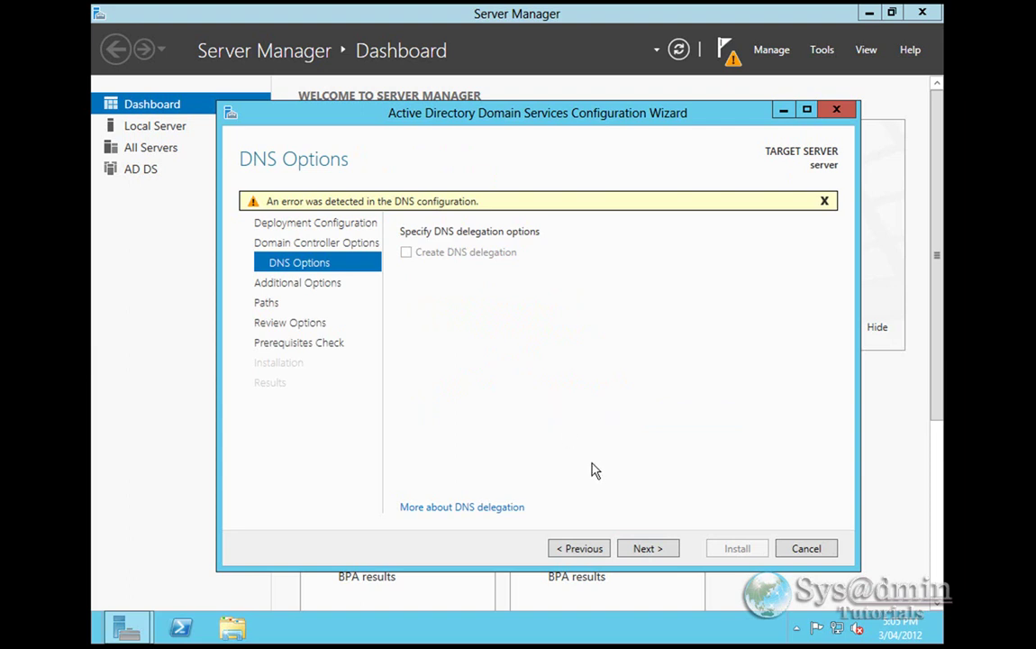
# - Accept the DNS, WINDOWSLAB NetBIOS name and default path settings, then run the prerequisites check
pyautogui.click(649, 549)
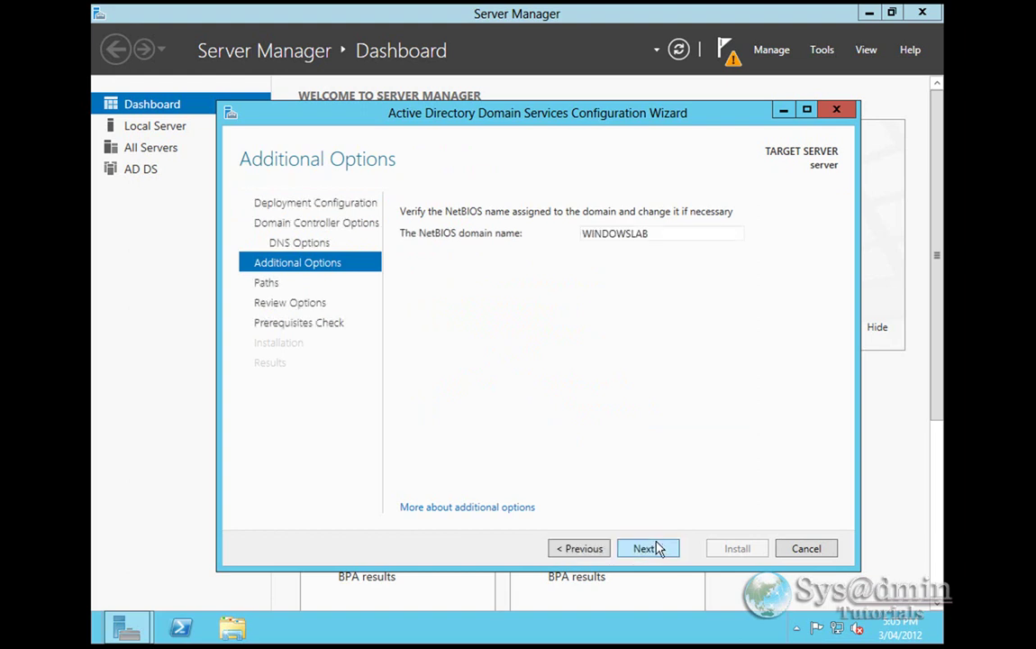
pyautogui.click(661, 550)
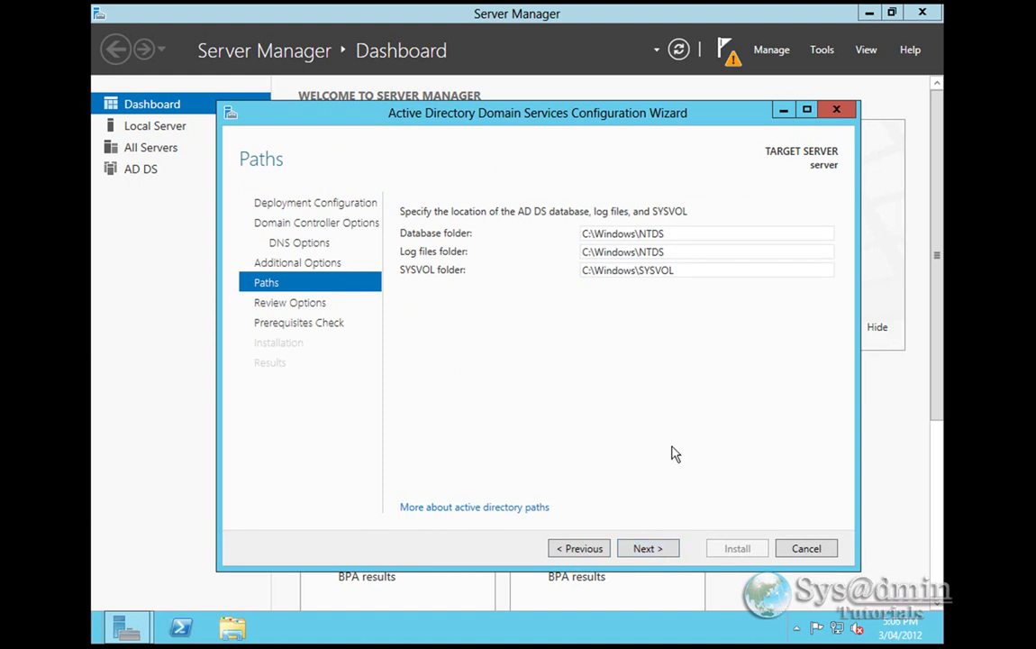
pyautogui.click(647, 552)
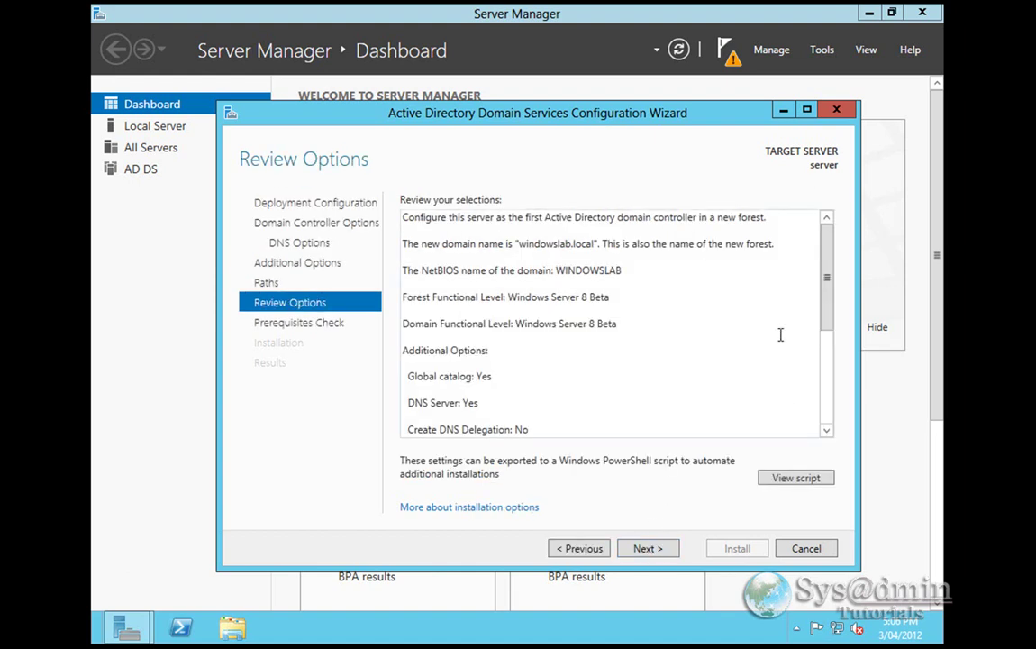
pyautogui.moveTo(826, 259); pyautogui.dragTo(826, 211)
pyautogui.click(657, 550)
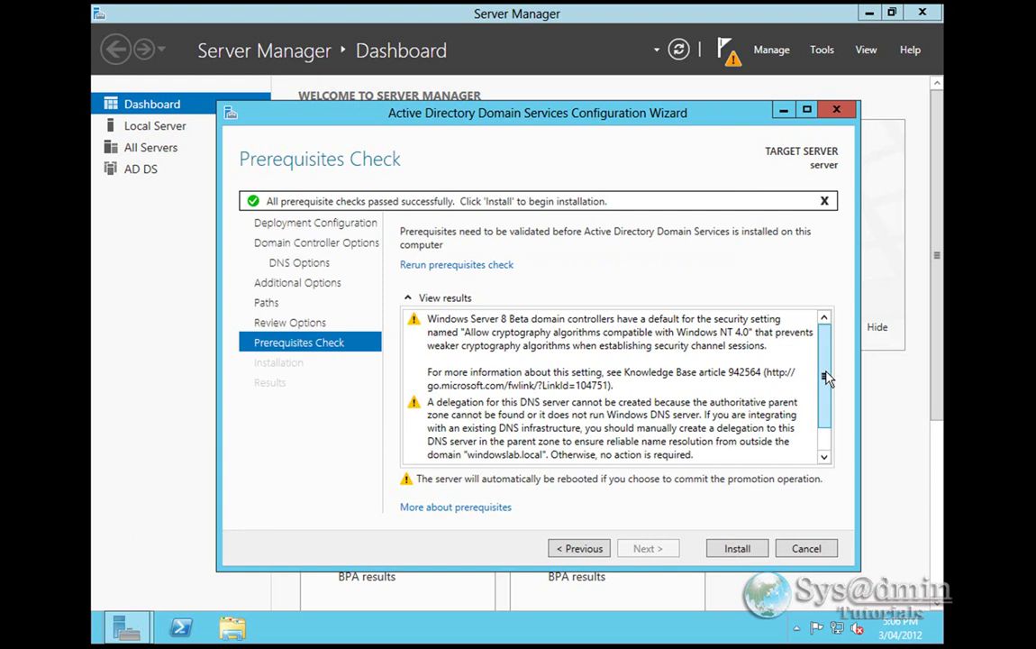
pyautogui.moveTo(825, 378); pyautogui.dragTo(826, 402)
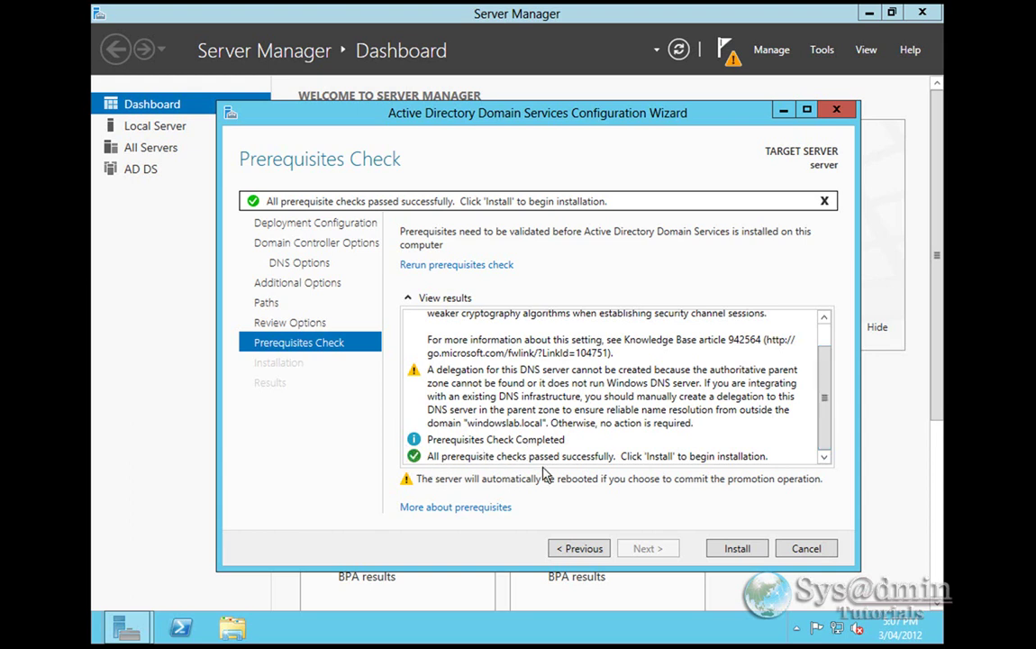
# - Start the AD DS installation and close the sign-off notice so the server reboots
pyautogui.click(737, 549)
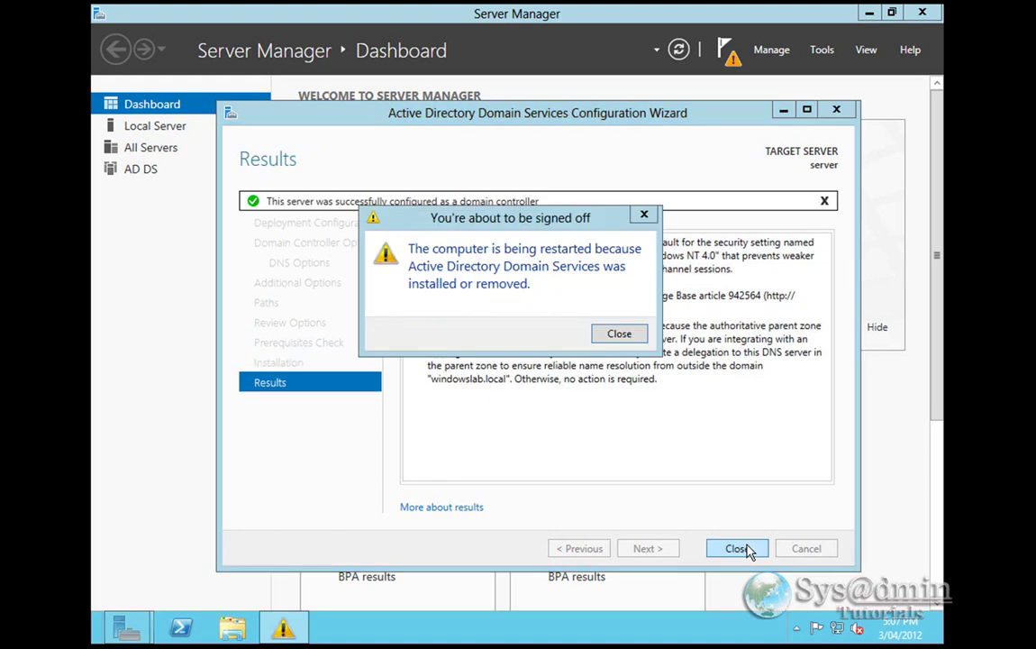
pyautogui.click(624, 333)
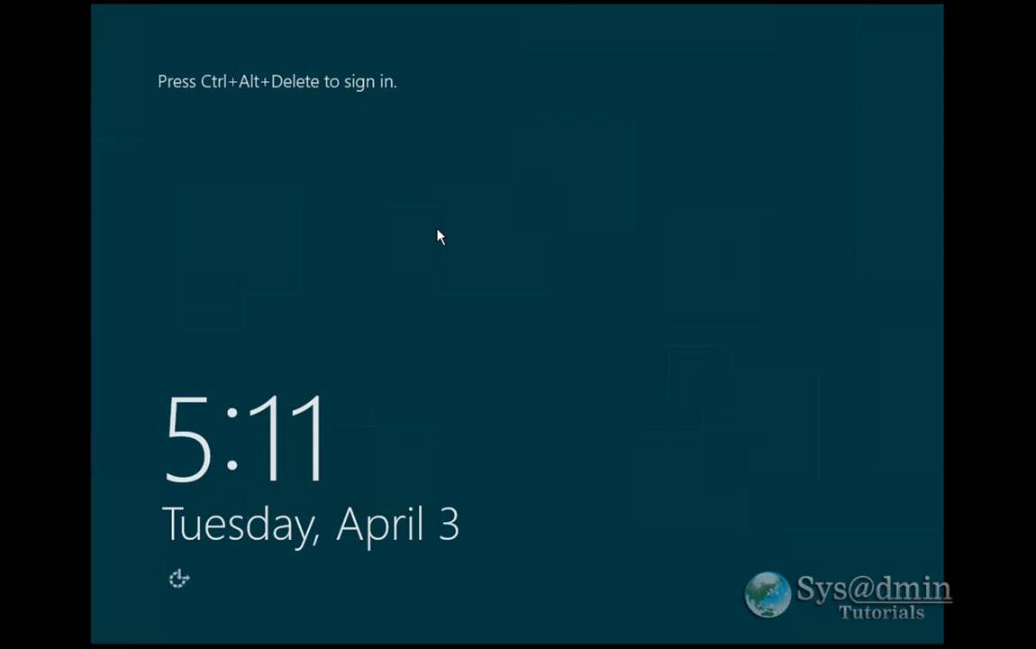
# - Sign back in as Administrator and scroll the Dashboard to see the AD DS and DNS role tiles
pyautogui.hotkey('ctrl', 'alt', 'Delete')
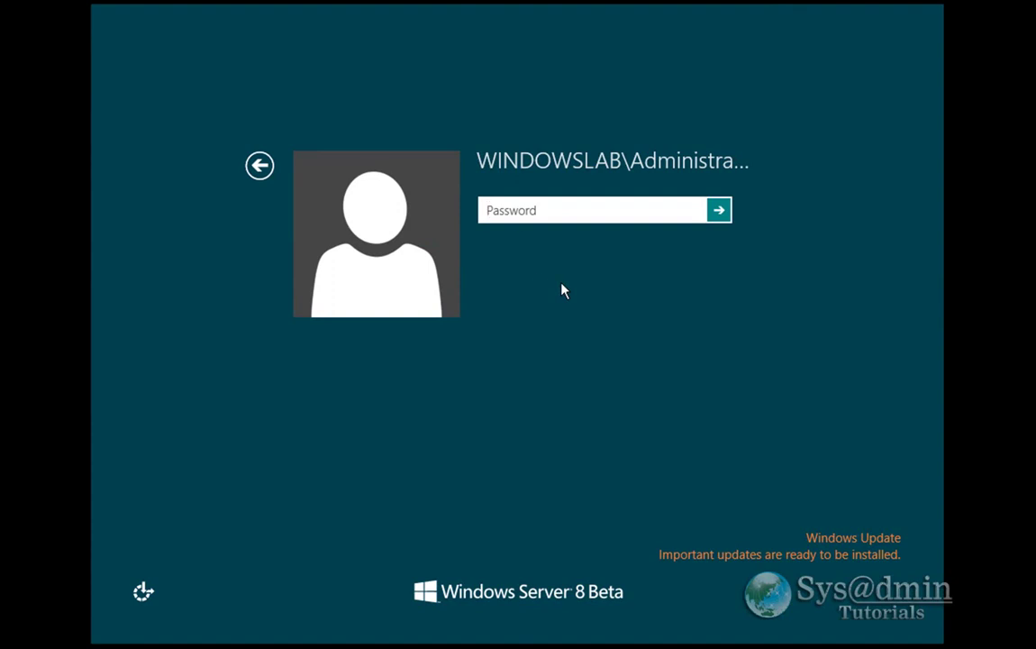
pyautogui.write('••••••••••••')
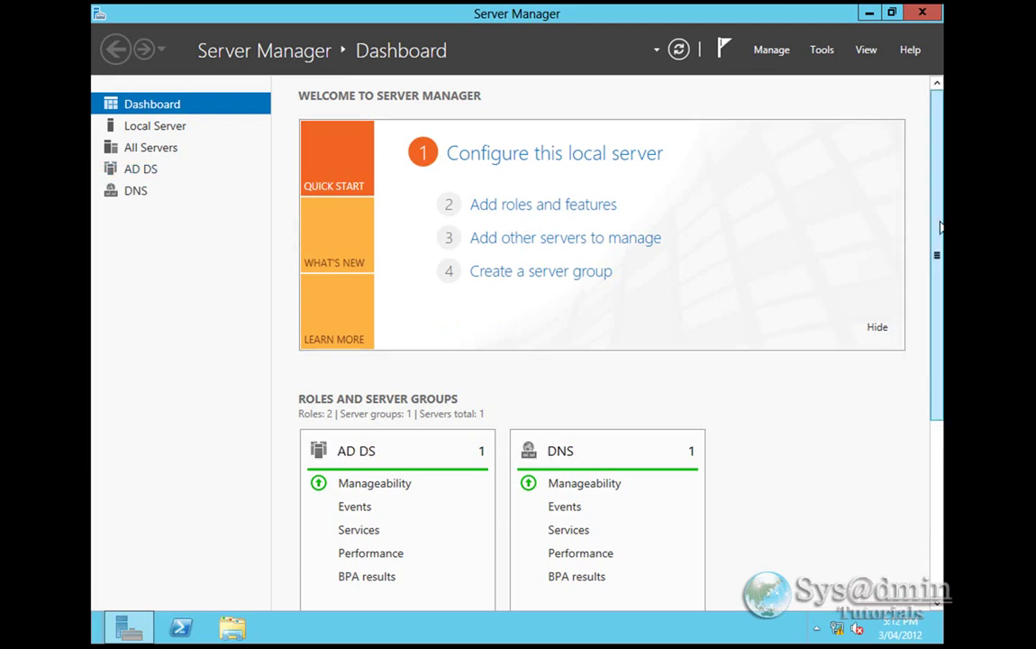
pyautogui.scroll(-1, 939, 258)
pyautogui.moveTo(939, 258); pyautogui.dragTo(924, 426)
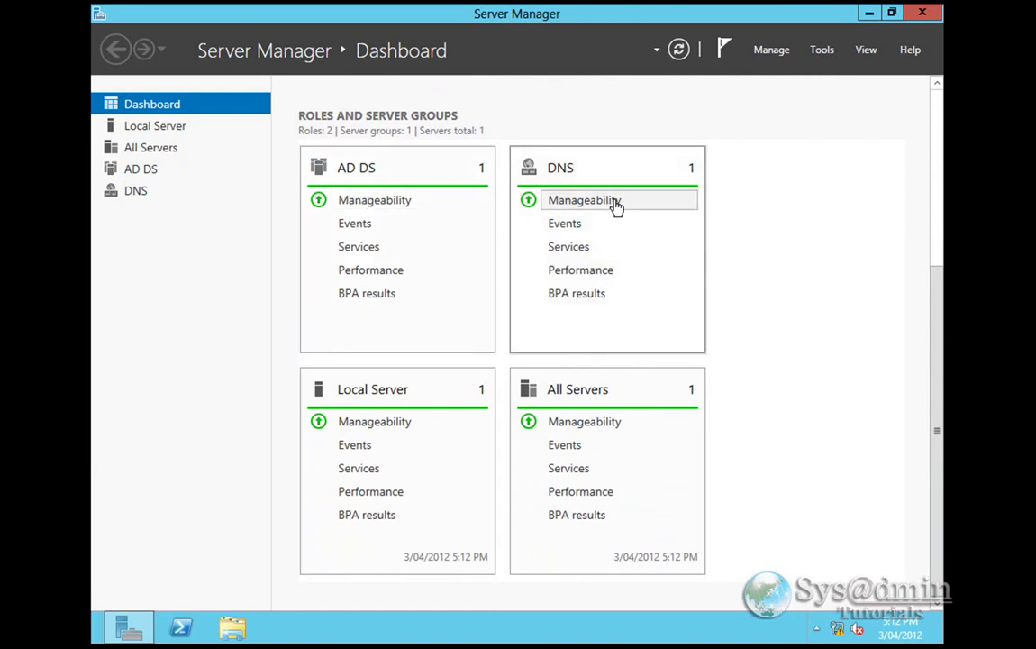
pyautogui.scroll(3, 816, 359)
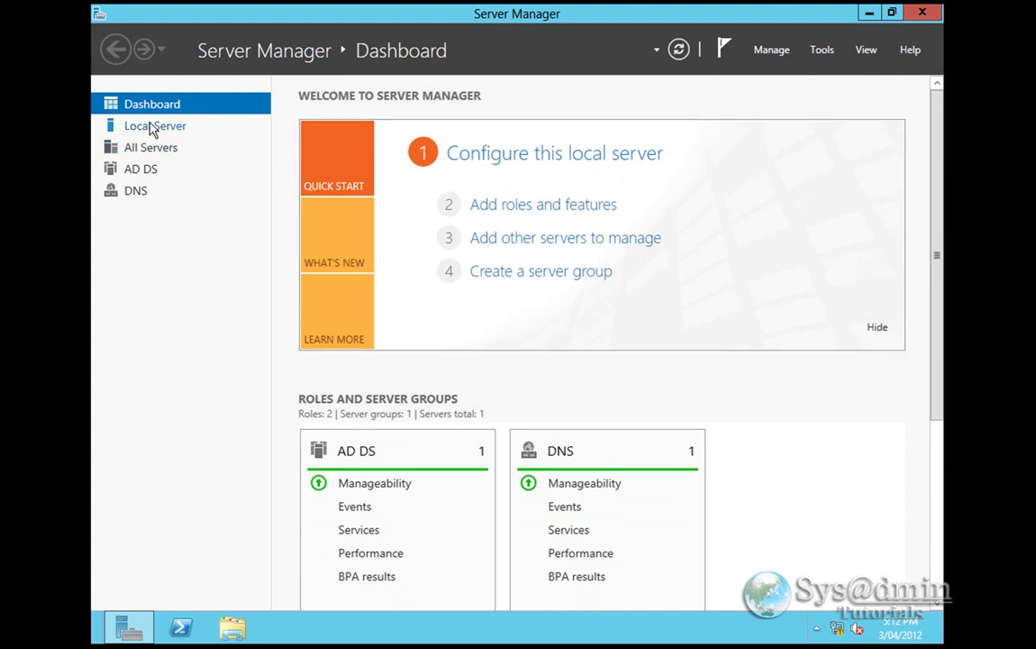
# - From the AD DS page, launch Active Directory Administrative Center for the SERVER machine
pyautogui.click(141, 171)
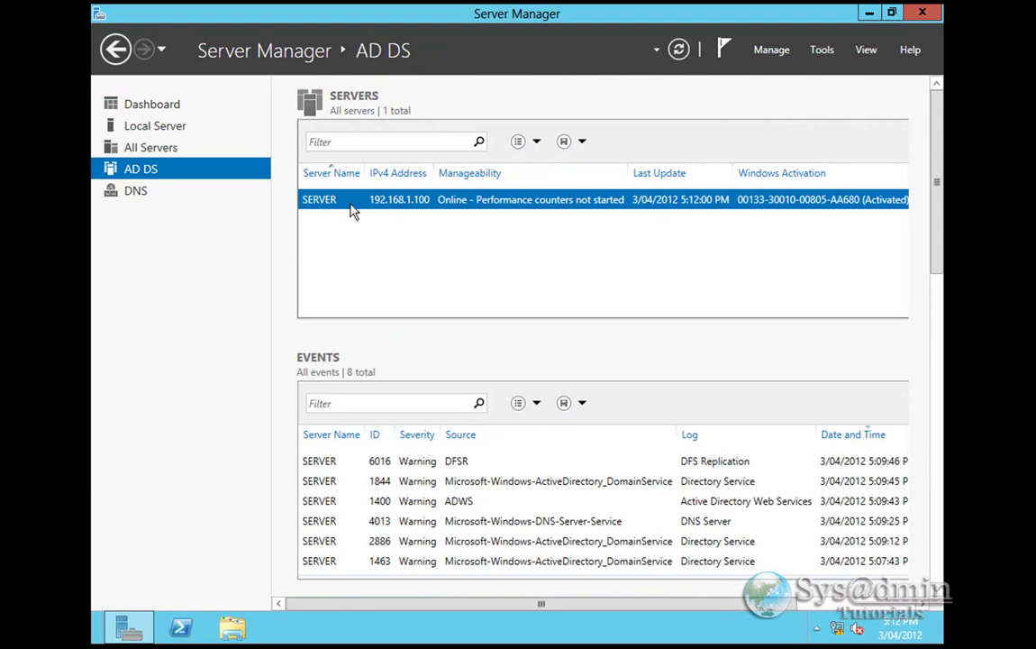
pyautogui.rightClick(353, 211)
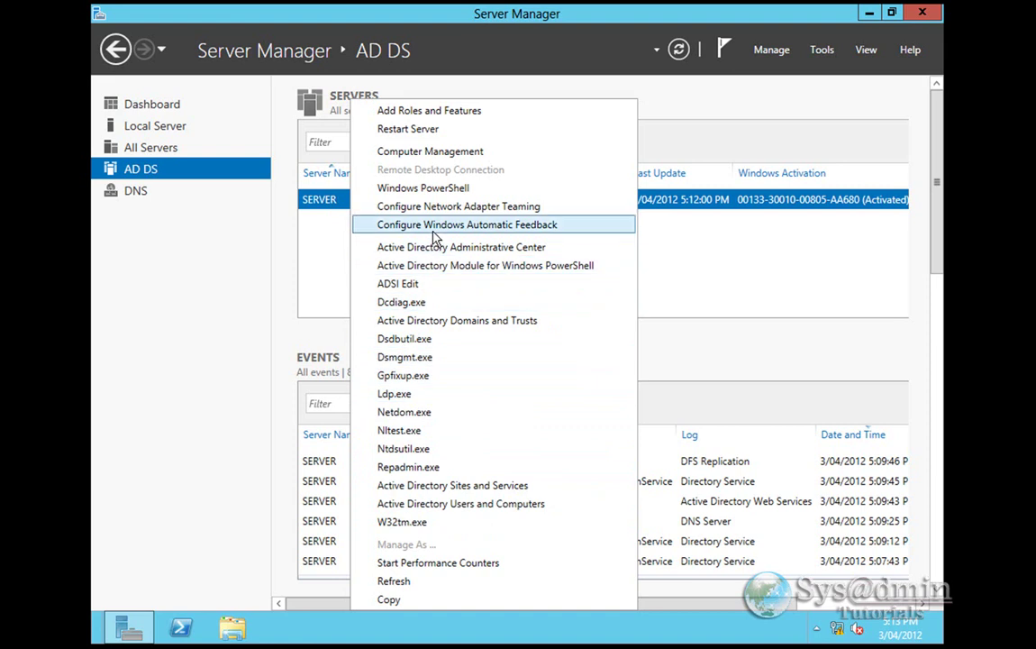
pyautogui.click(493, 255)
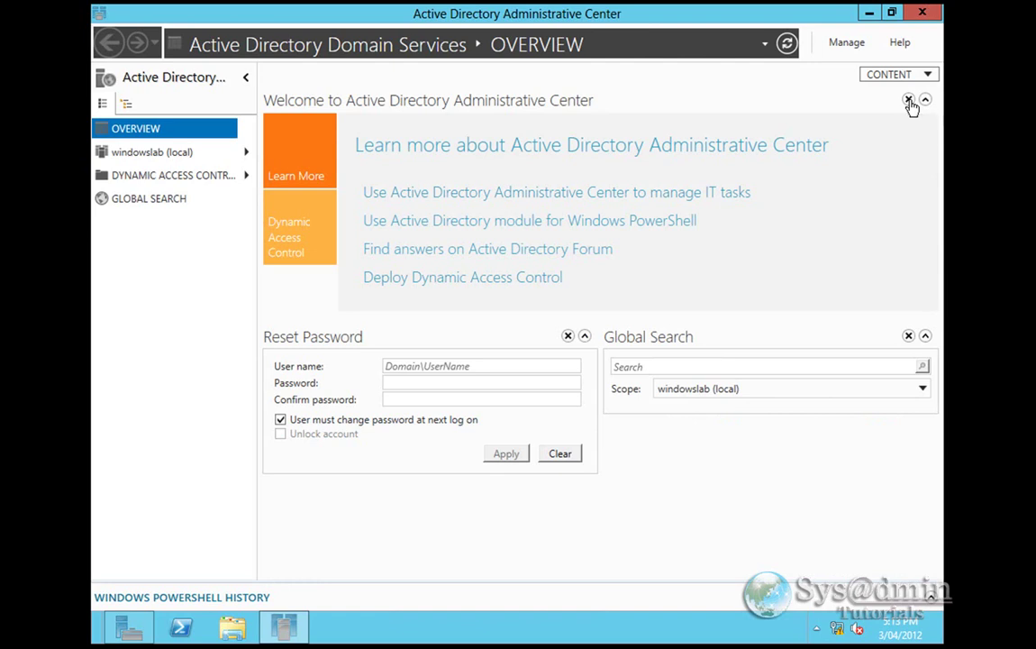
# - Dismiss the welcome panel, open the windowslab (local) Users container, then minimize the window
pyautogui.click(909, 100)
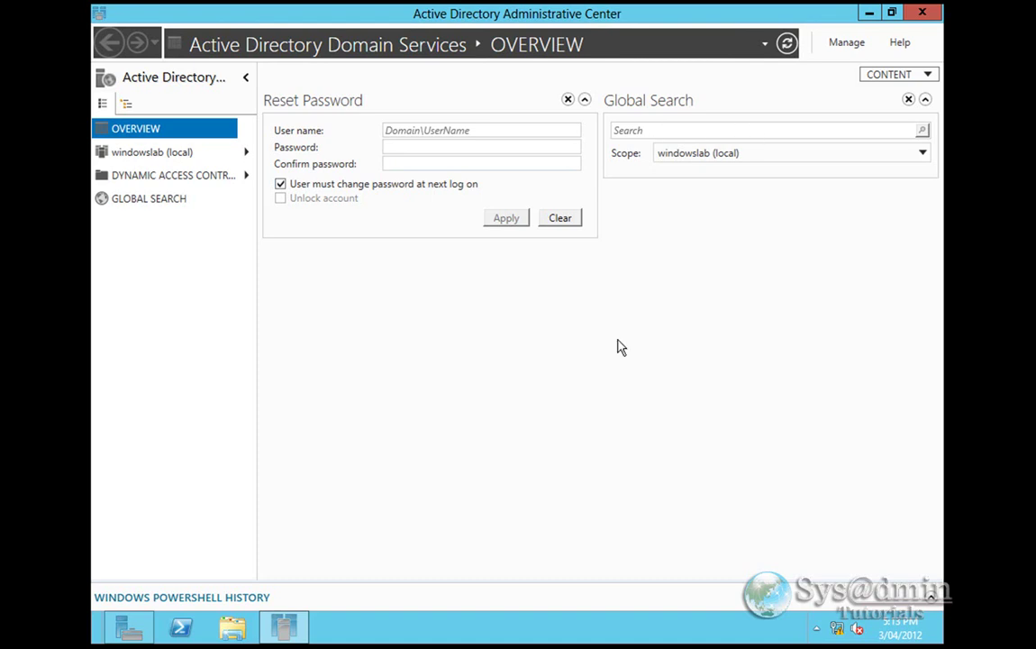
pyautogui.click(151, 155)
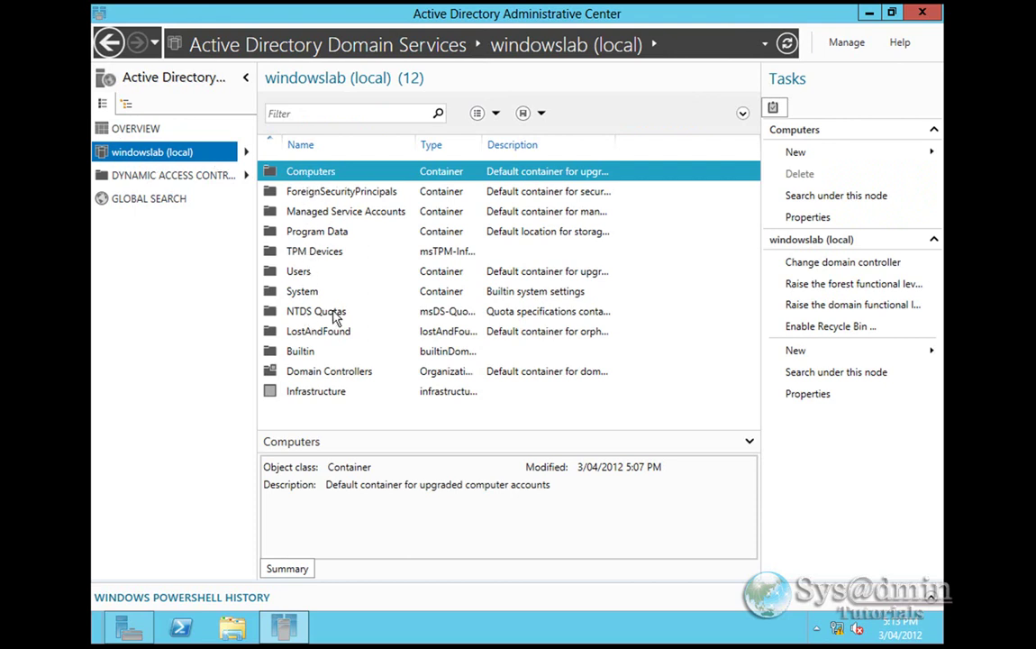
pyautogui.click(249, 156)
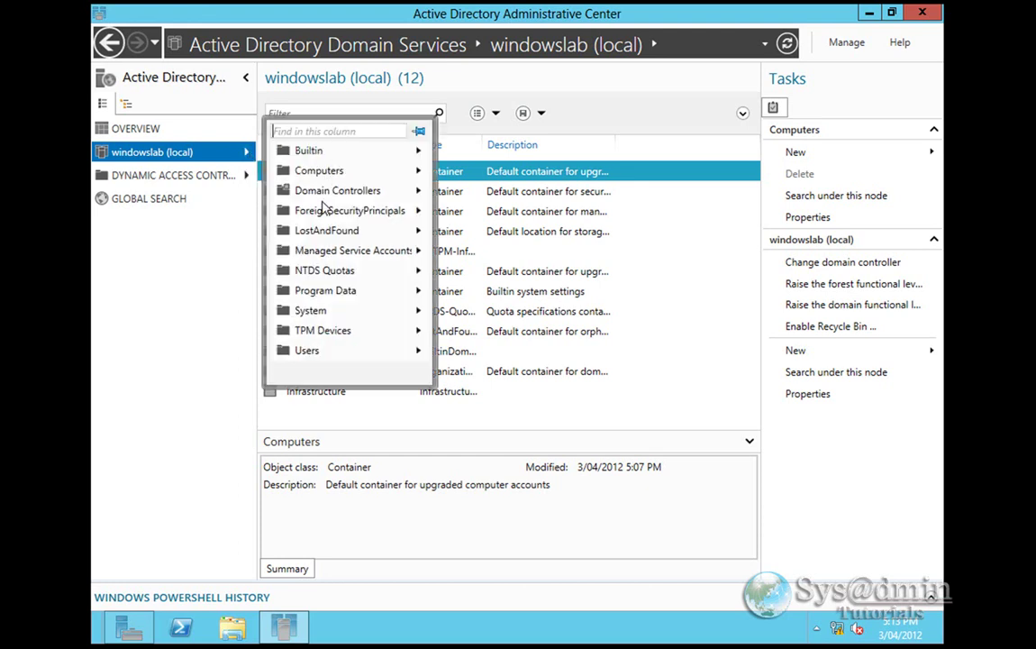
pyautogui.click(316, 353)
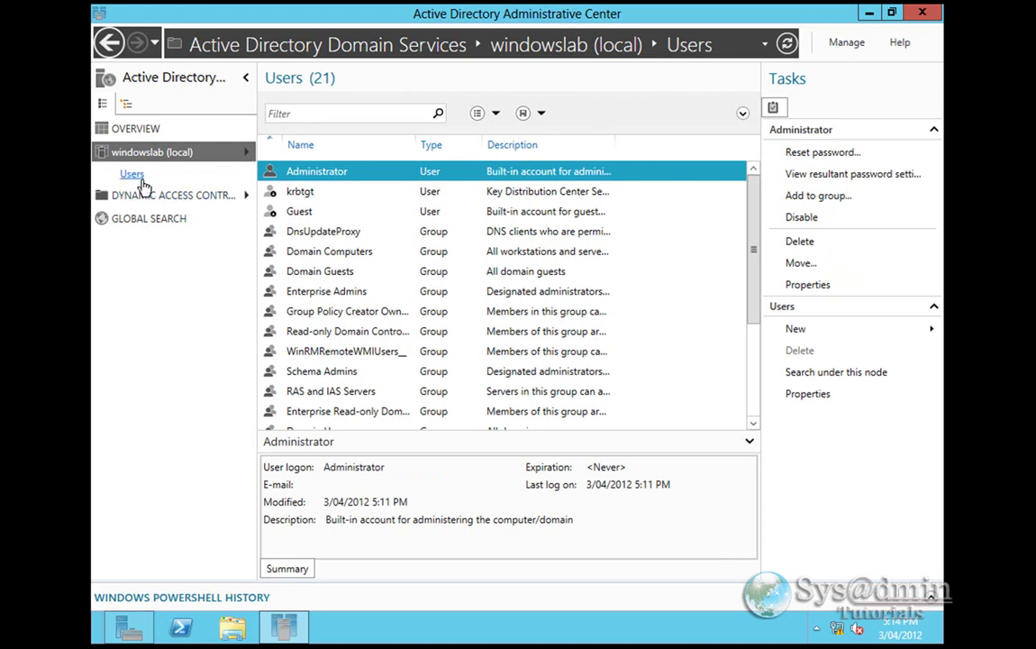
pyautogui.click(870, 12)
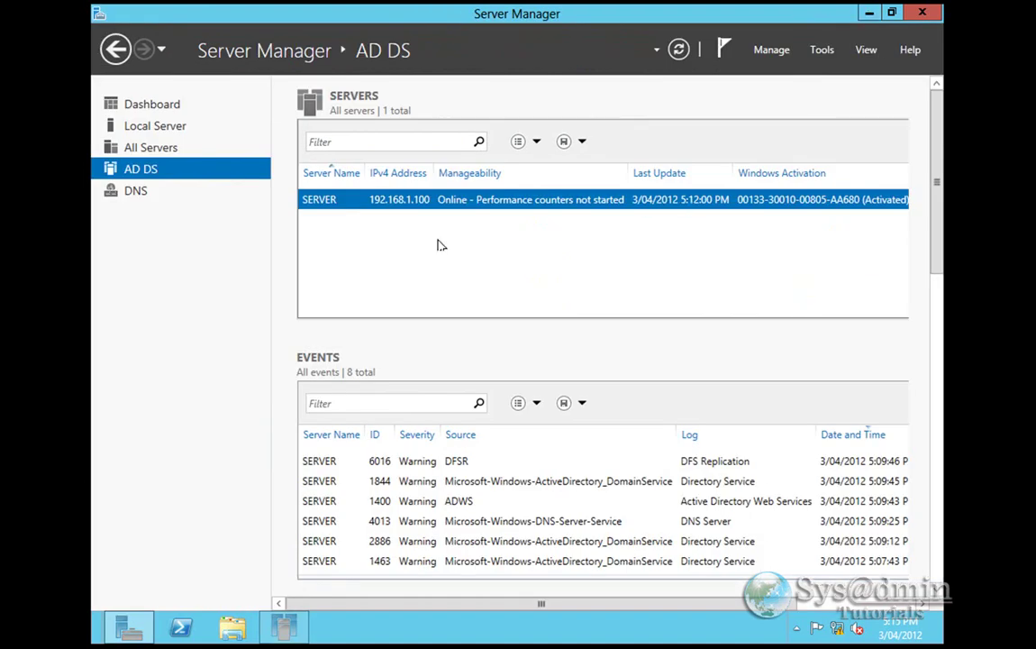
# - Launch DNS Manager for the SERVER machine from the DNS role page, maximize it, and expand its zone folders
pyautogui.click(131, 193)
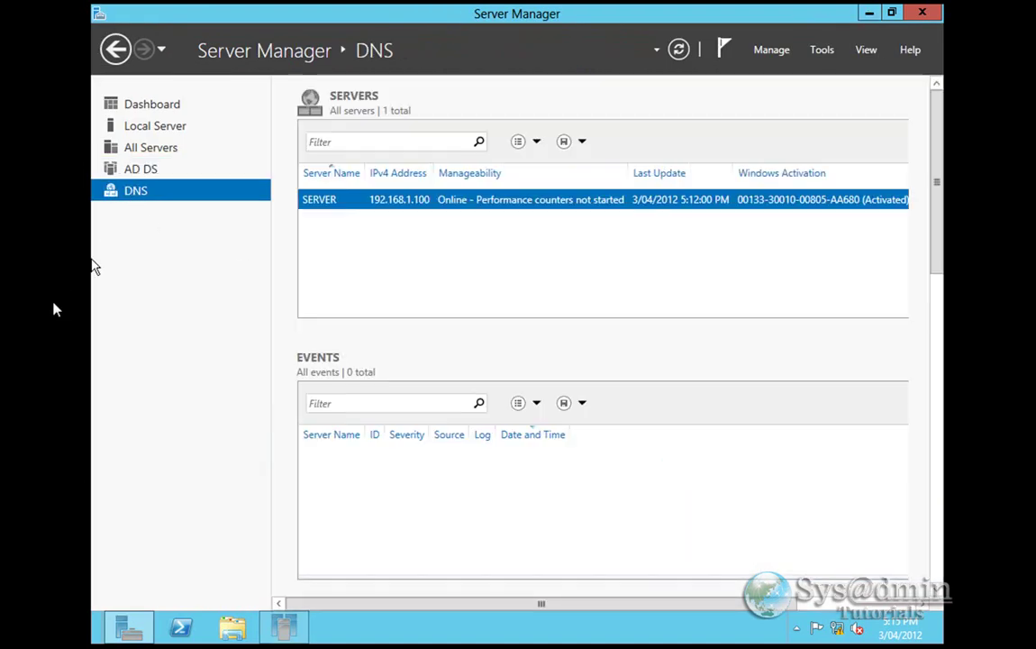
pyautogui.rightClick(332, 204)
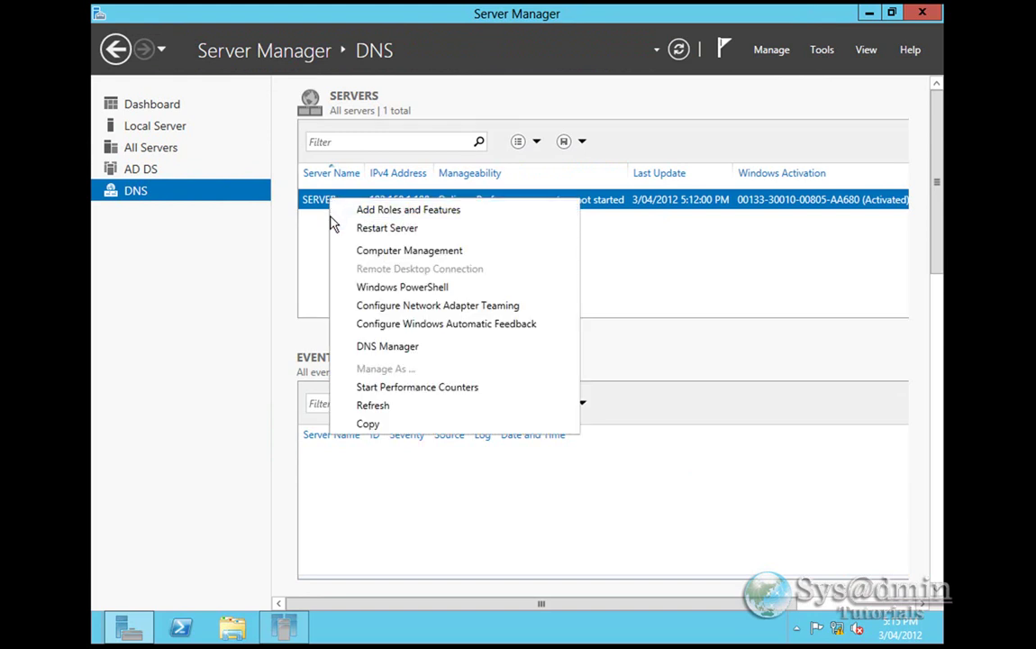
pyautogui.click(370, 348)
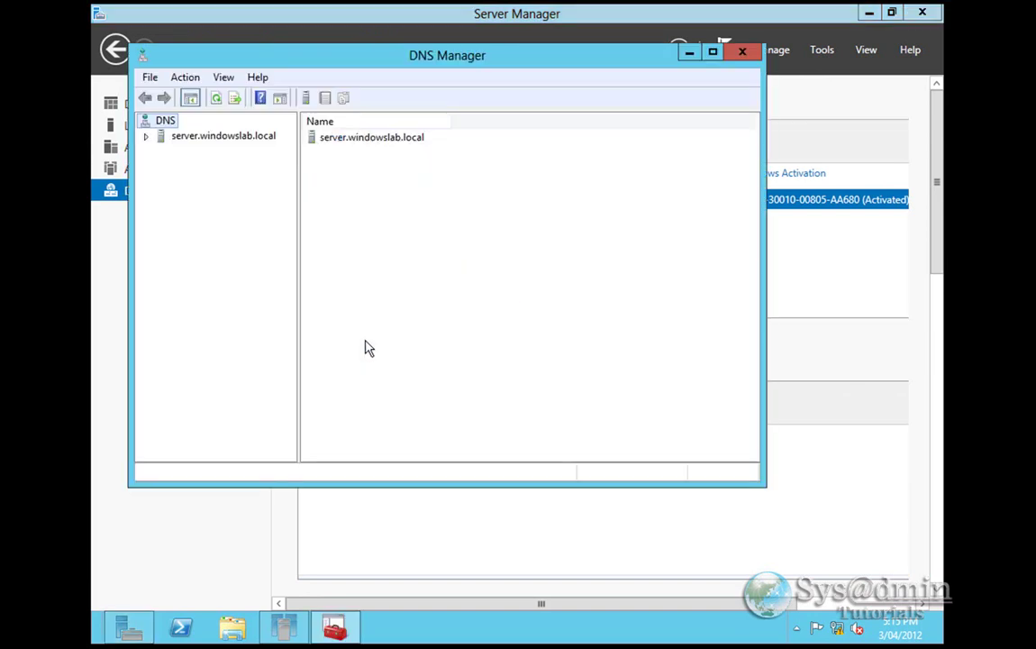
pyautogui.doubleClick(422, 53)
pyautogui.doubleClick(151, 93)
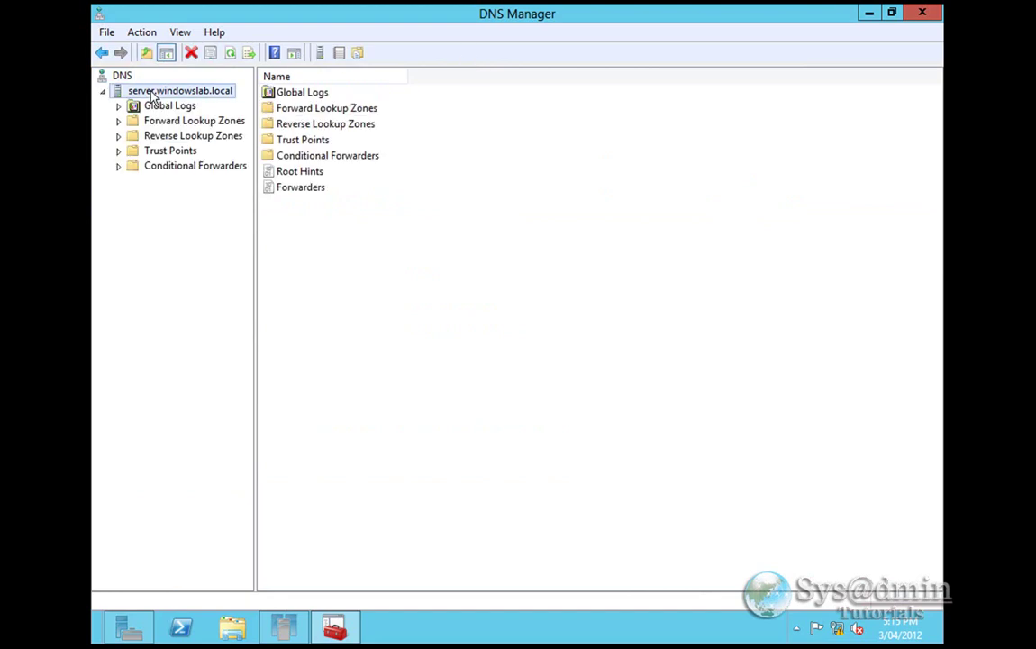
pyautogui.doubleClick(175, 126)
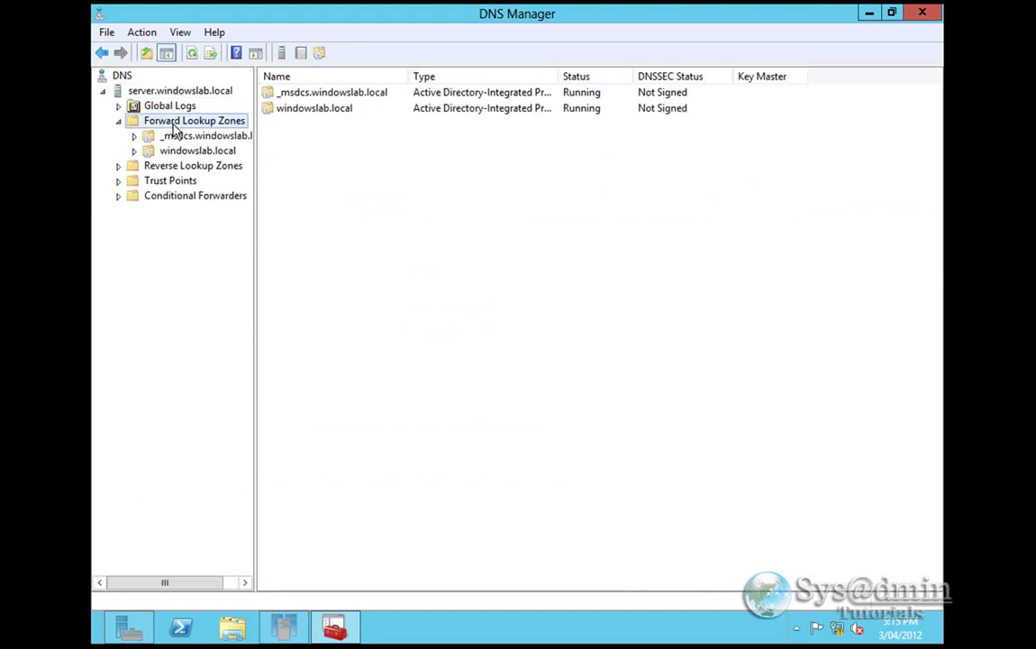
pyautogui.click(196, 166)
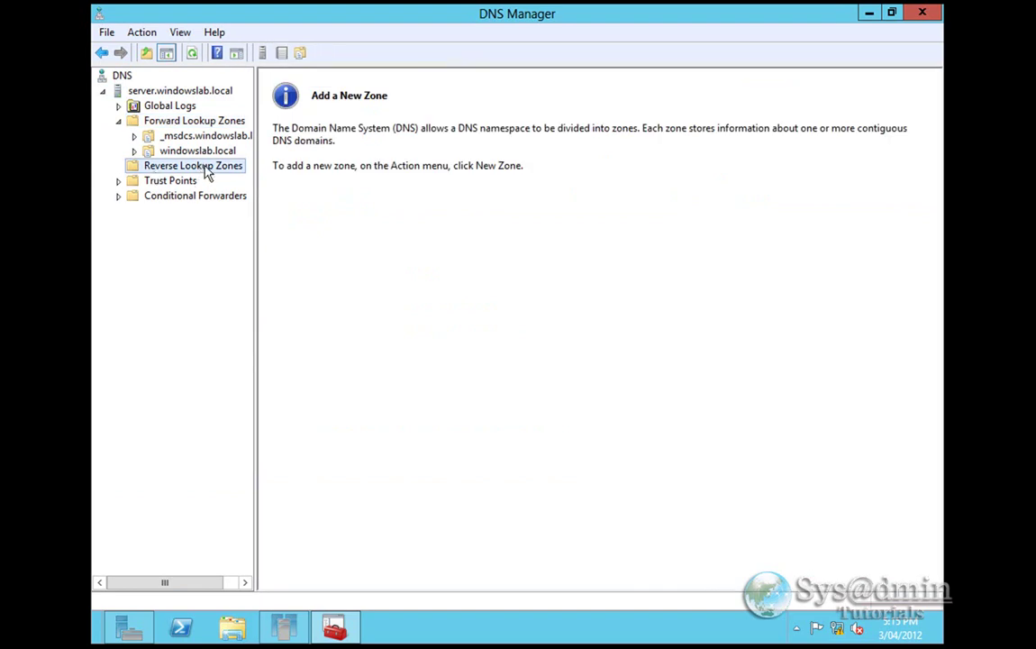
# - Create an AD-integrated primary IPv4 reverse zone for network 192.168.1, replicated domain-wide, with secure-only updates
pyautogui.rightClick(196, 171)
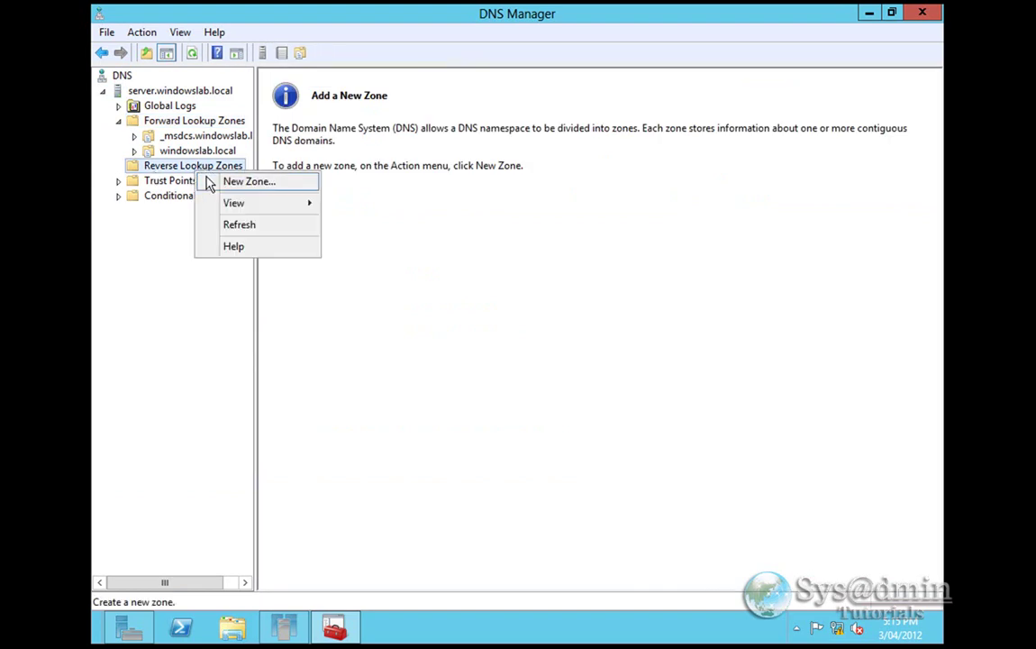
pyautogui.click(209, 181)
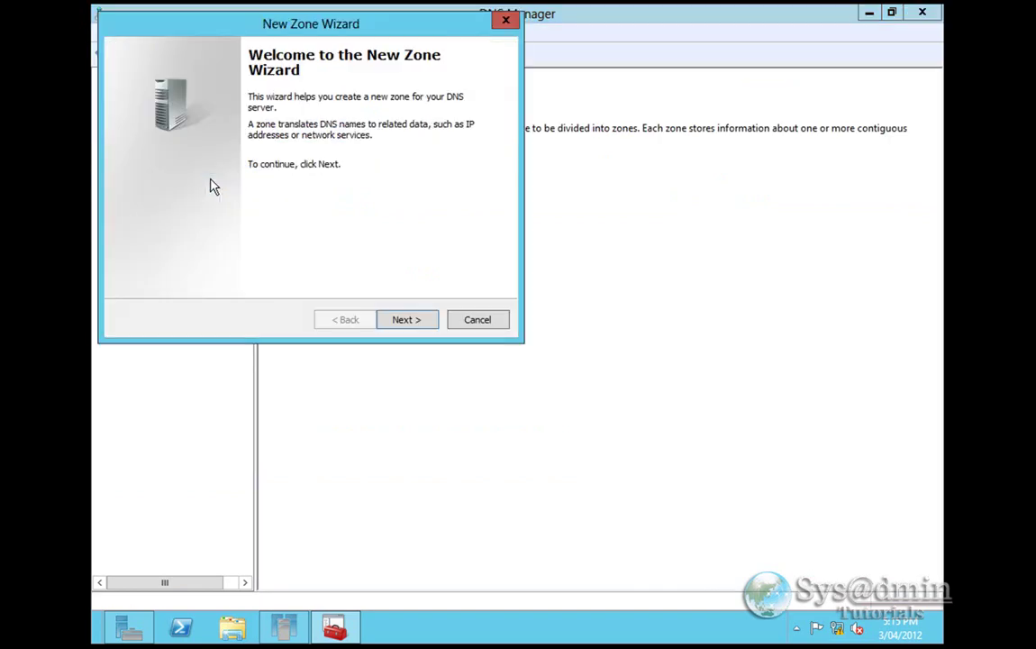
pyautogui.click(420, 321)
pyautogui.click(402, 327)
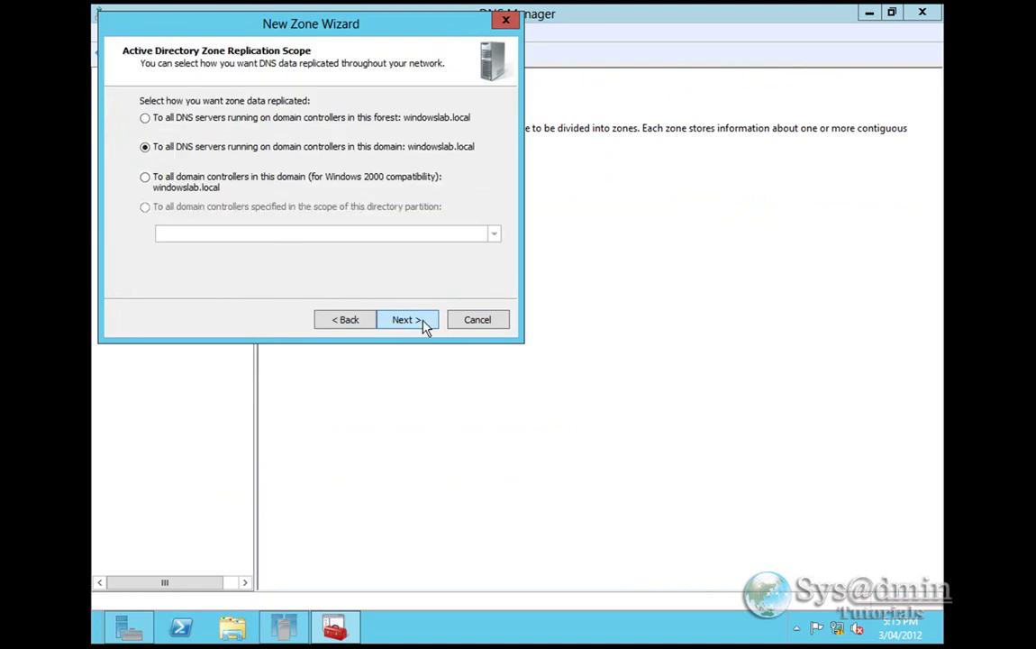
pyautogui.click(424, 326)
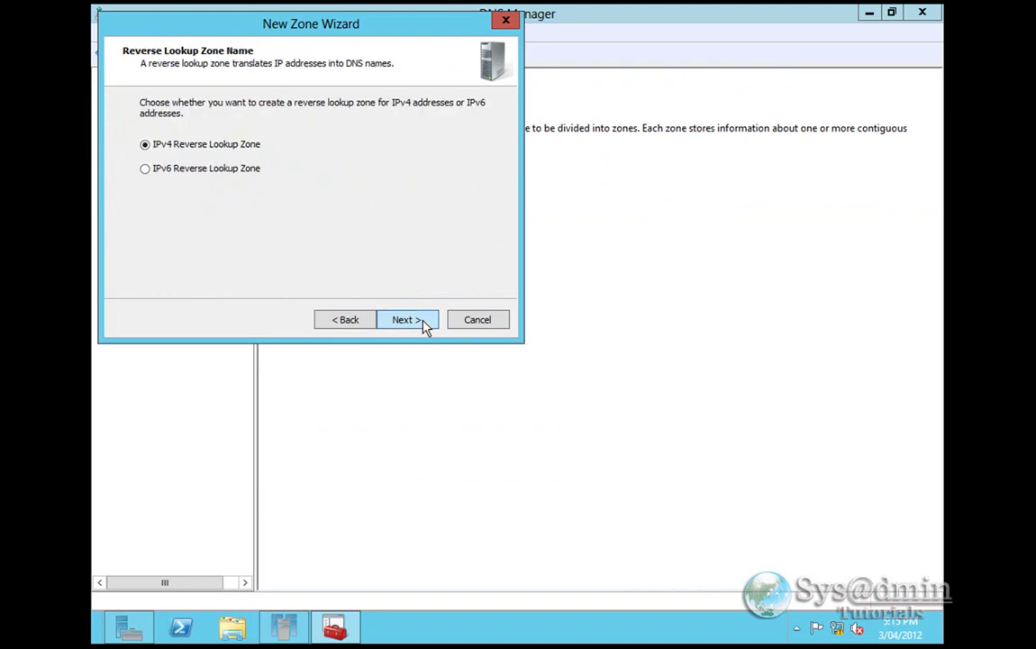
pyautogui.click(422, 323)
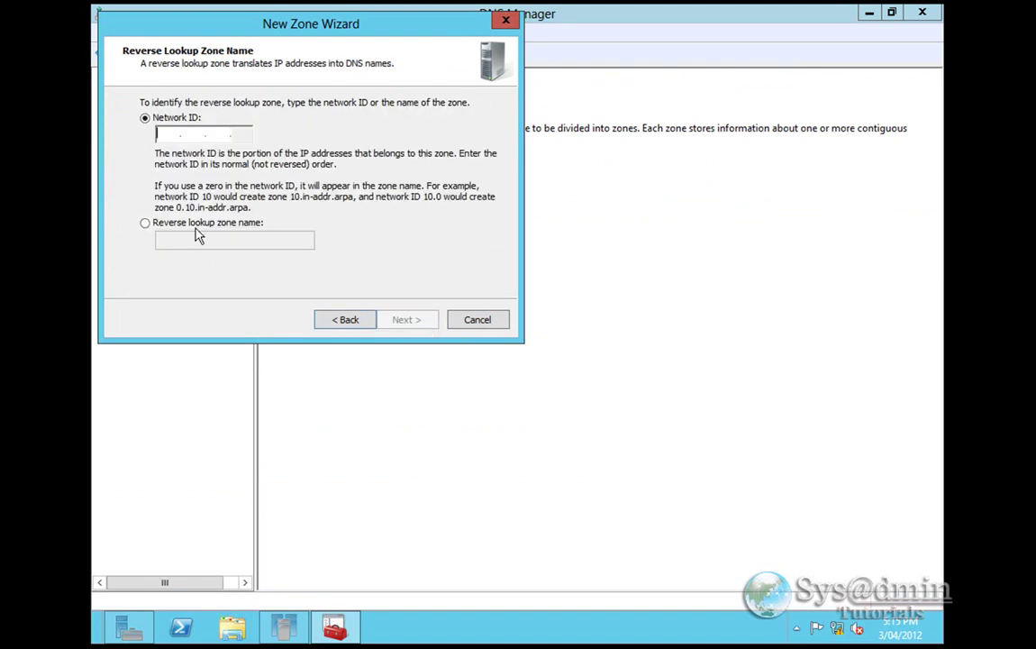
pyautogui.write('192.168.1')
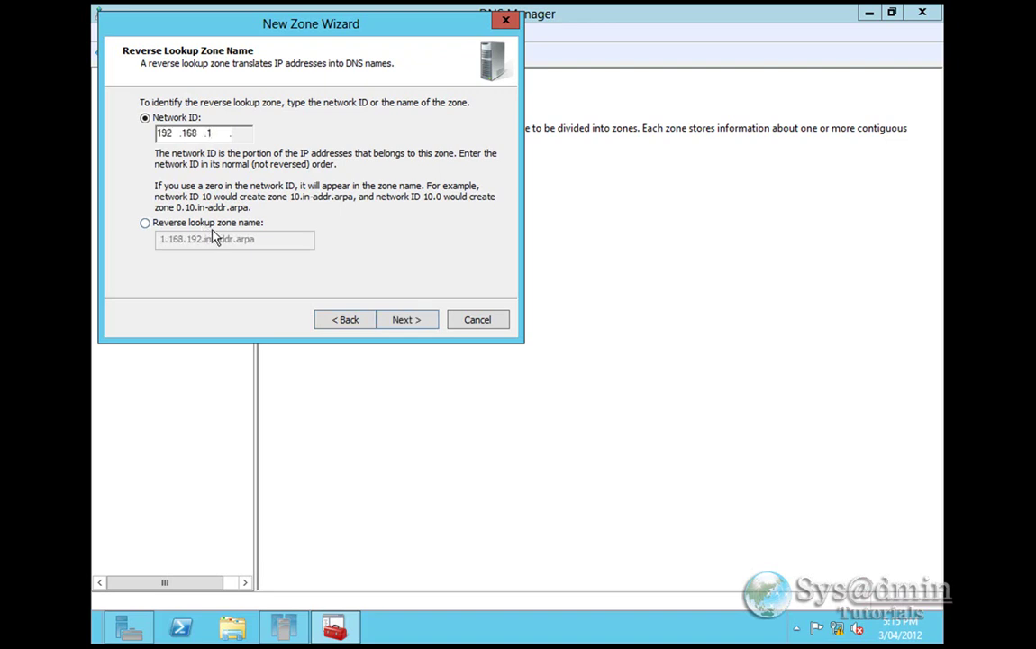
pyautogui.click(427, 323)
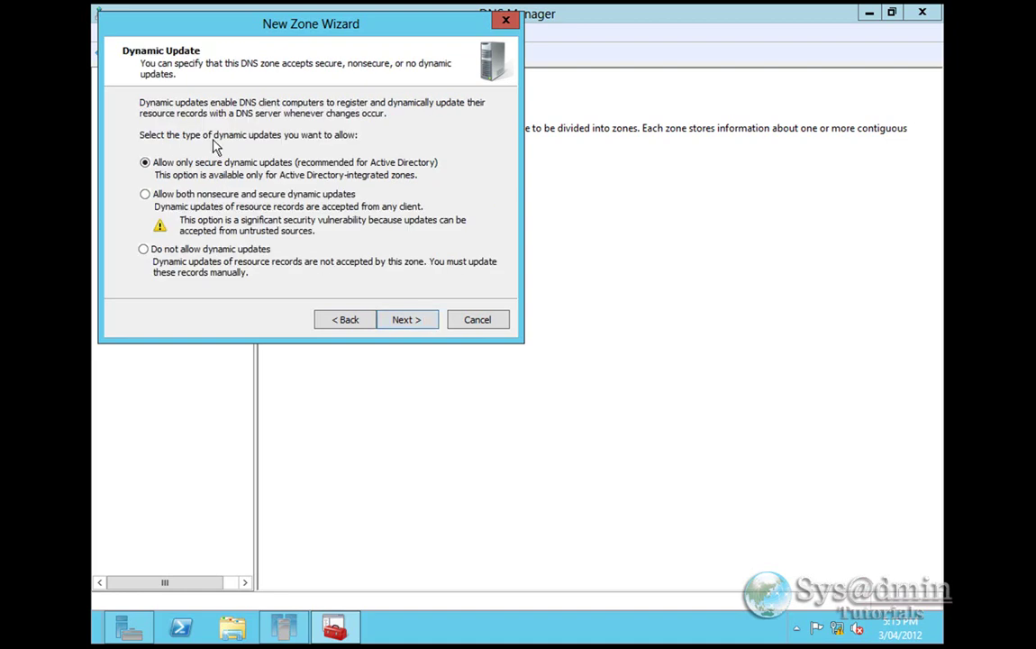
pyautogui.click(408, 321)
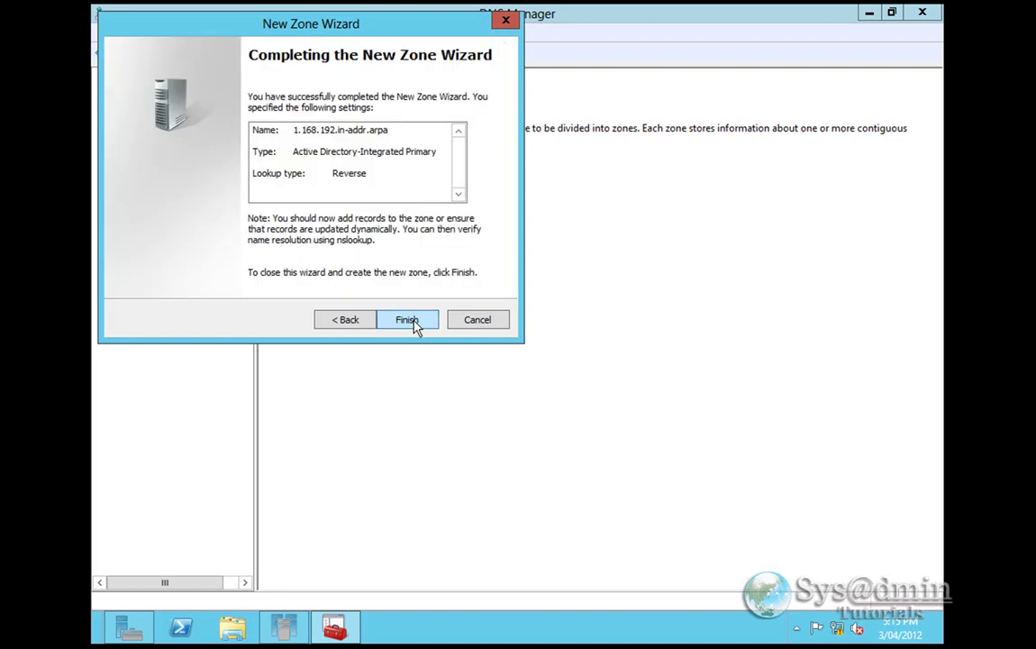
pyautogui.click(415, 327)
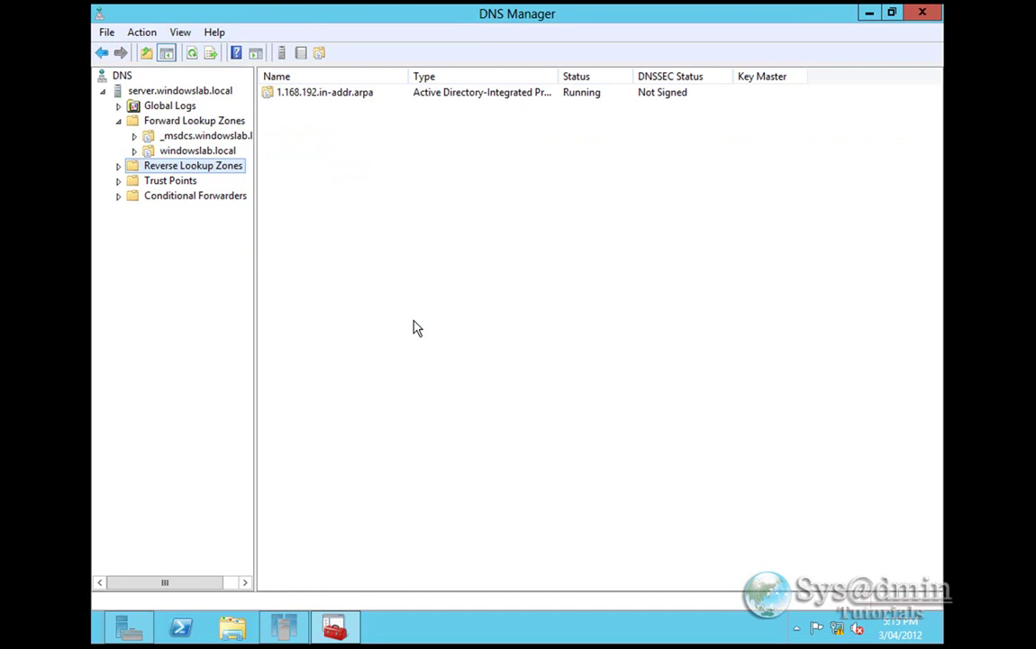
# - Expand Reverse Lookup Zones and select 1.168.192.in-addr.arpa to show its SOA and NS records
pyautogui.click(119, 166)
pyautogui.click(200, 181)
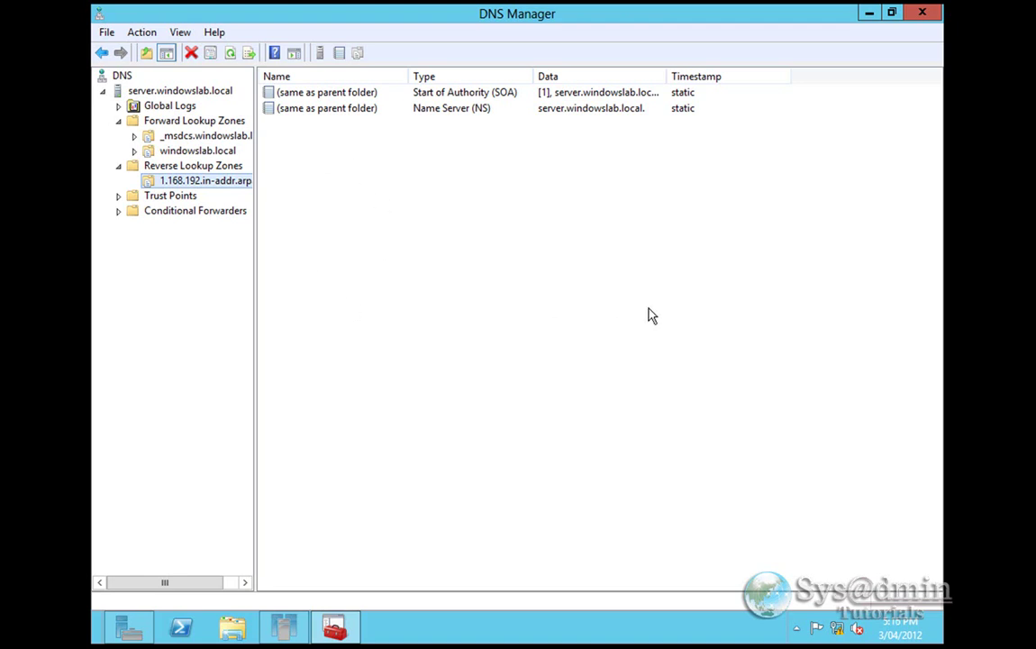
# - Close DNS Manager and launch Control Panel by searching 'control panel' from the Start screen
pyautogui.click(924, 13)
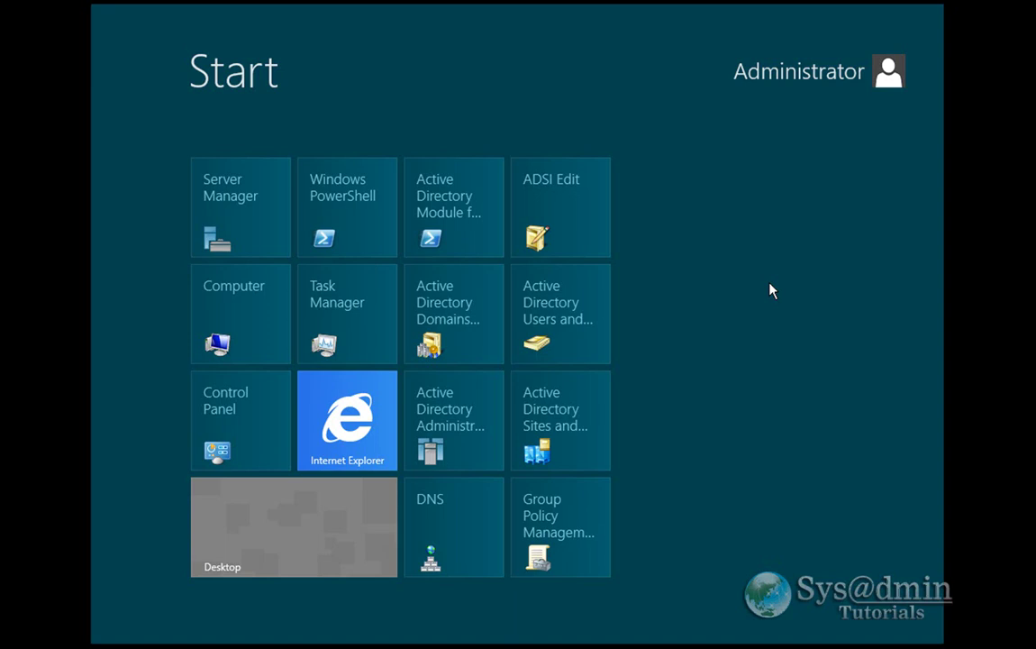
pyautogui.write('c')
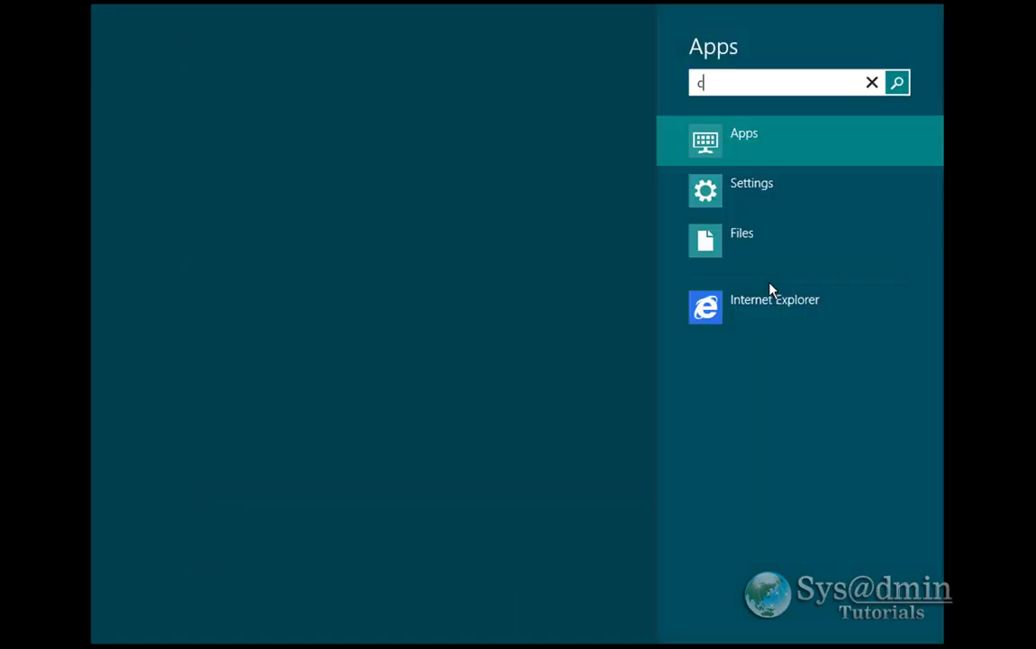
pyautogui.write('ontrol panel')
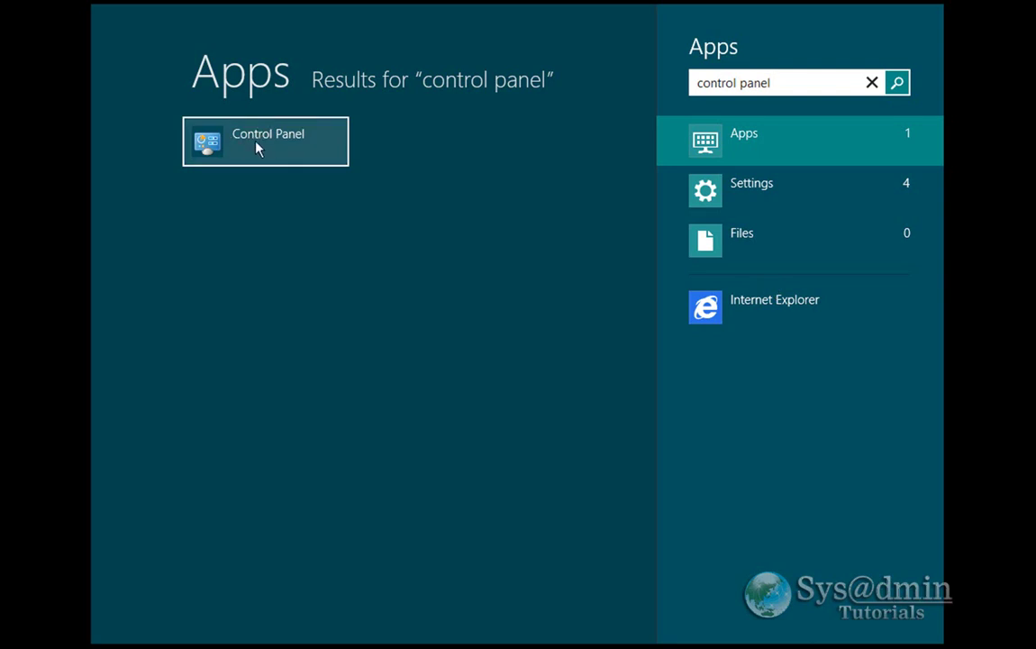
pyautogui.click(279, 147)
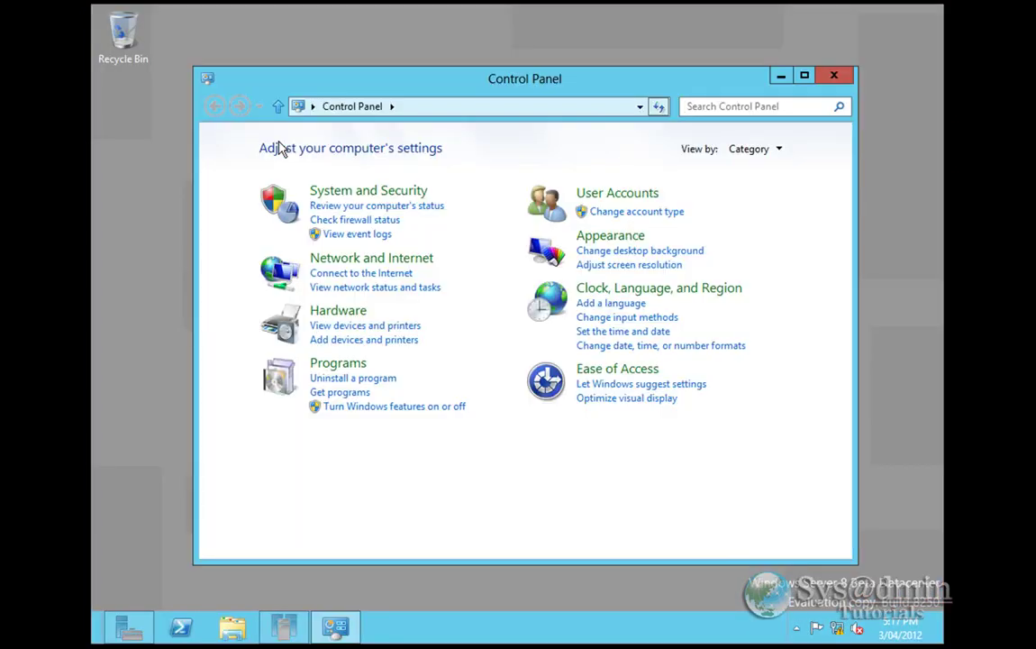
# - Change Control Panel's View by setting from Category to Small icons
pyautogui.click(780, 150)
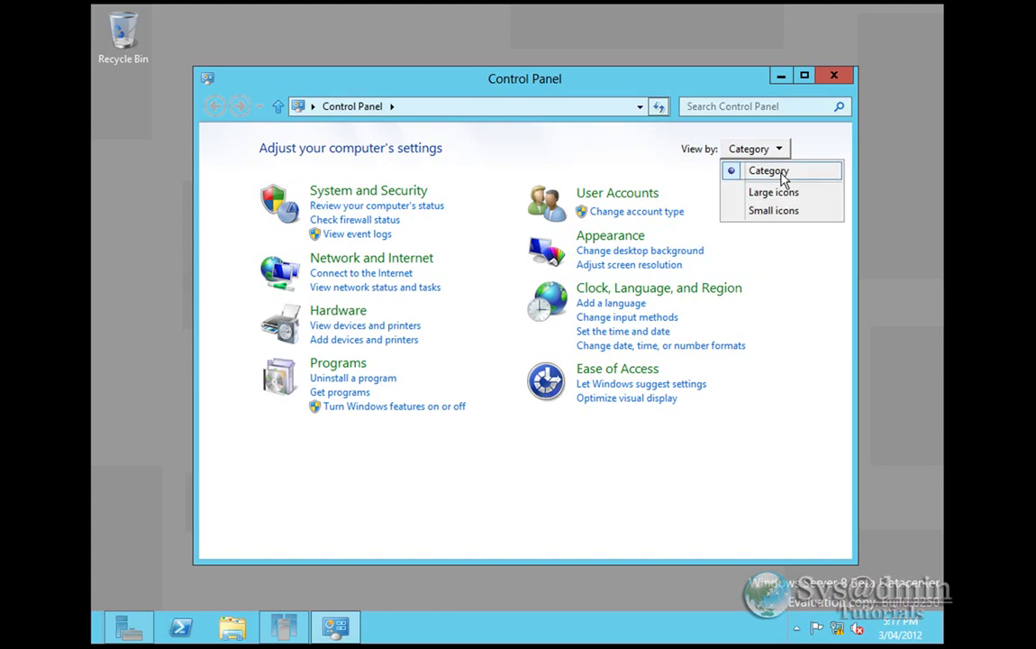
pyautogui.click(775, 213)
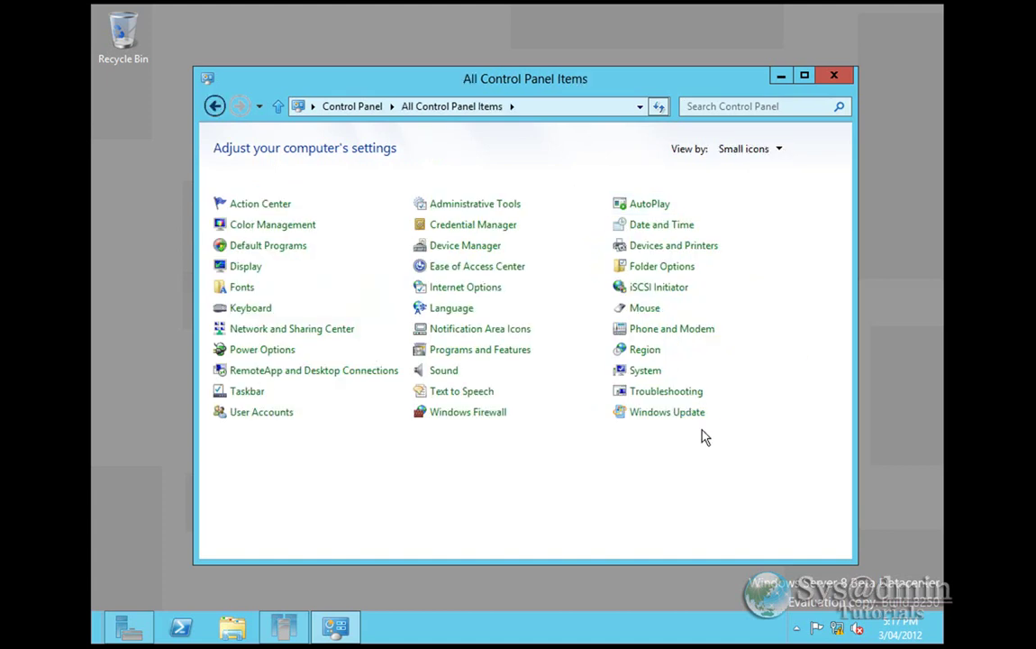